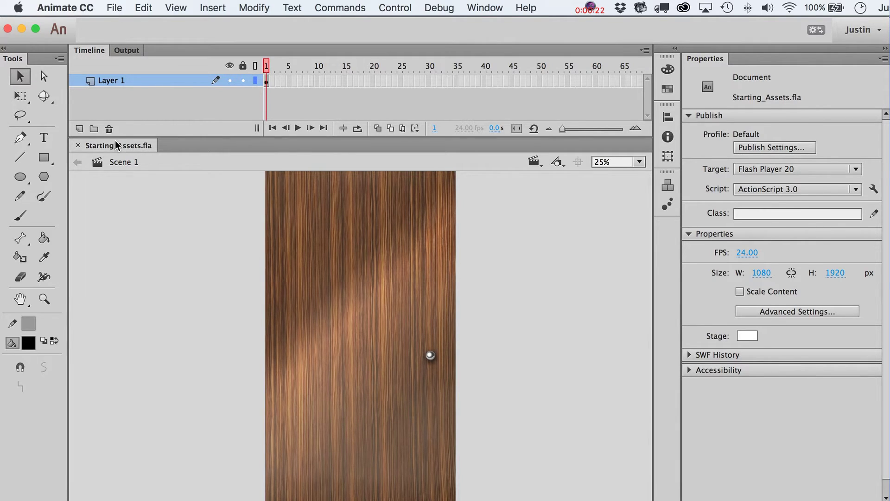
pyautogui.click(112, 9)
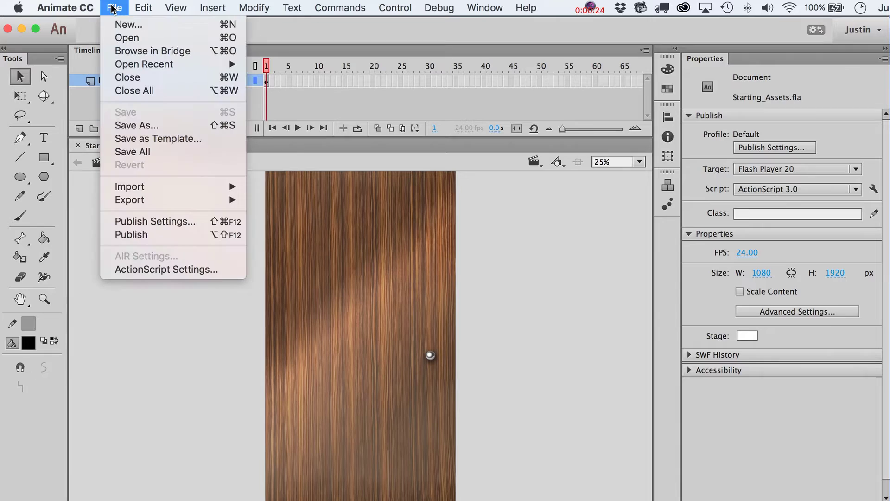
pyautogui.click(121, 24)
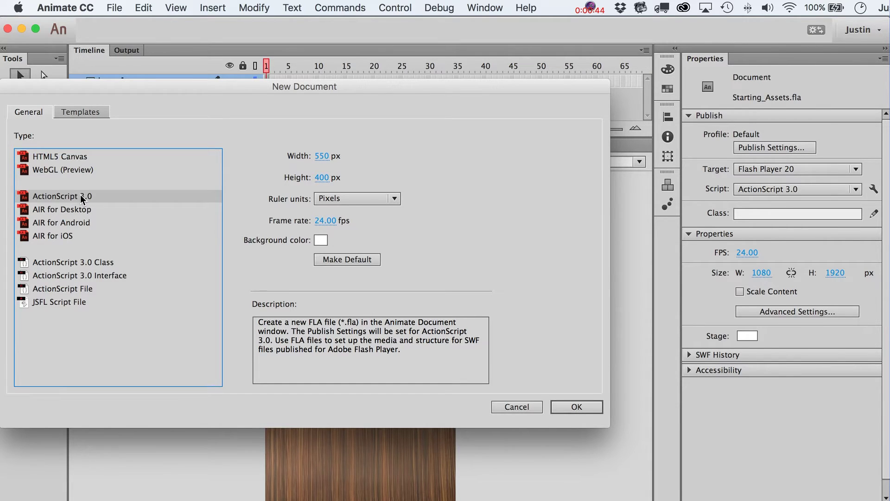
pyautogui.click(322, 156)
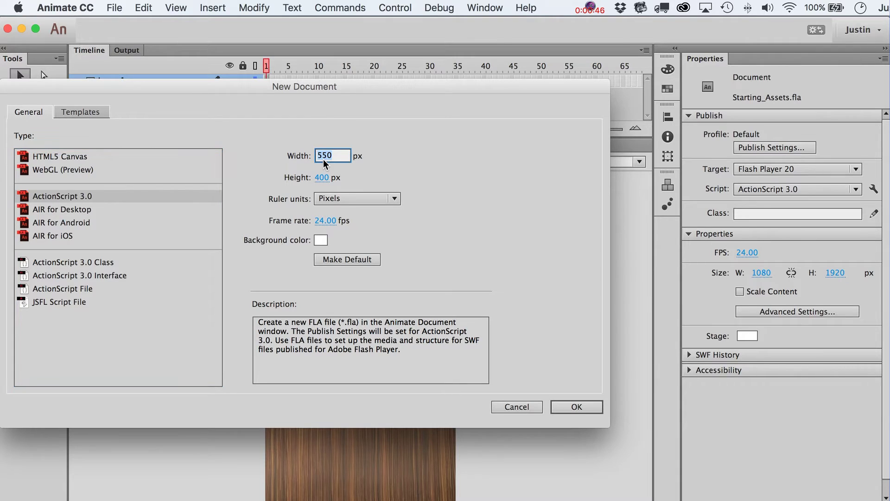
pyautogui.write('1080')
pyautogui.press('Tab')
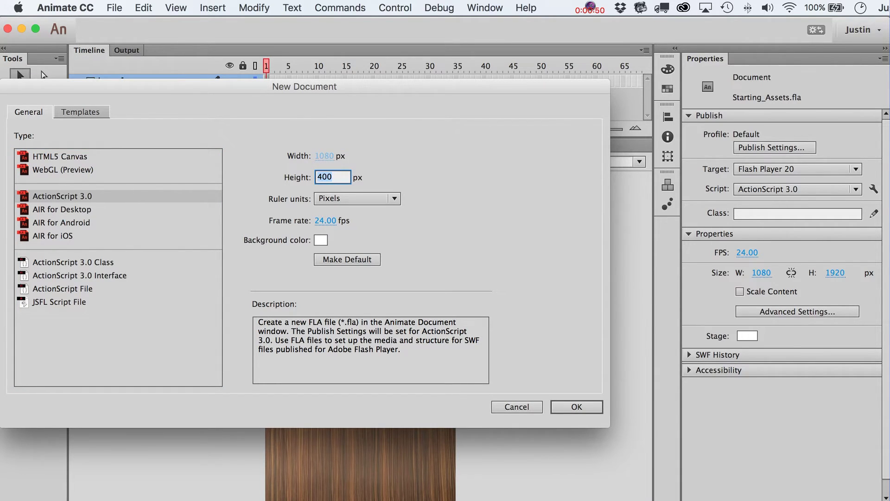
pyautogui.write('1920')
pyautogui.click(325, 221)
pyautogui.write('30')
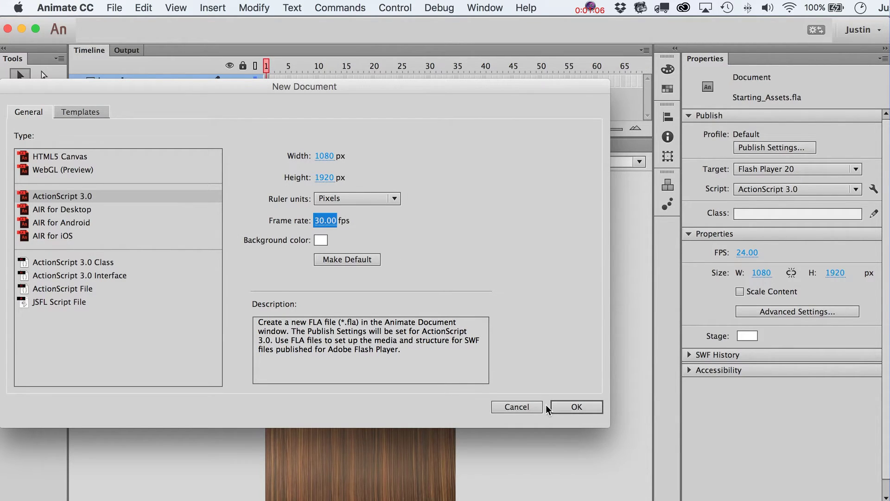
pyautogui.click(527, 406)
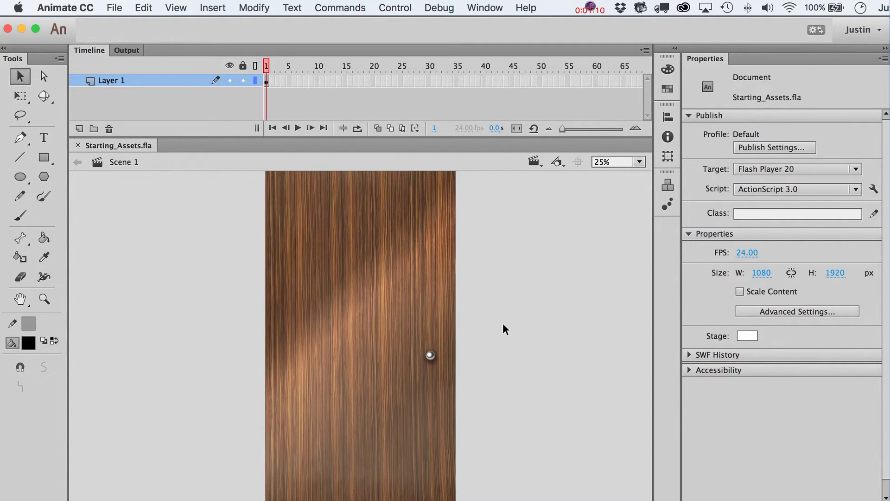
# Switch the workspace layout to Classic
pyautogui.click(856, 31)
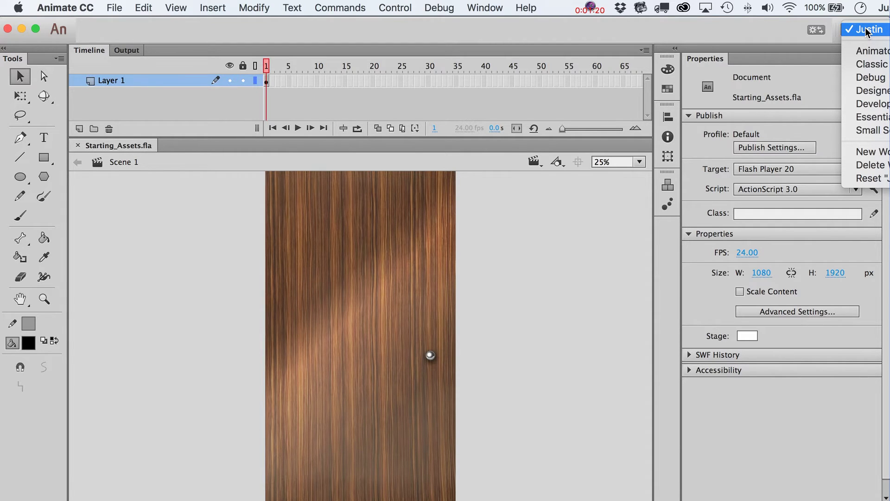
pyautogui.click(614, 252)
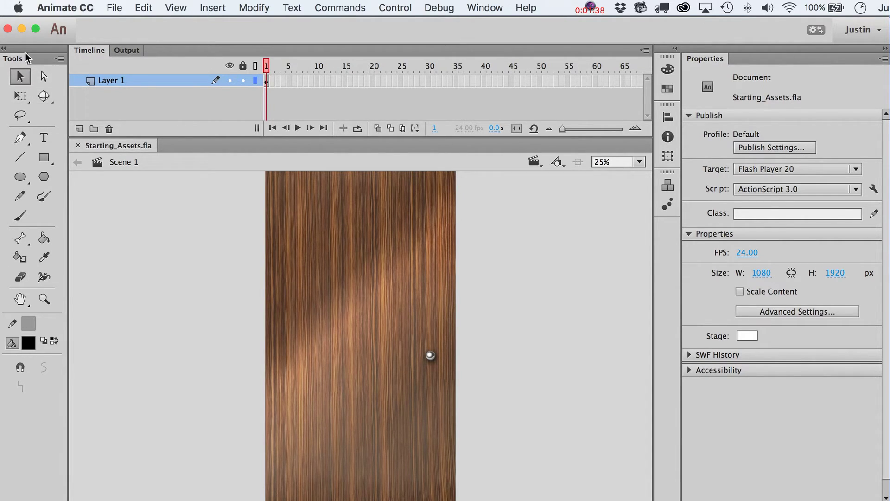
pyautogui.click(879, 31)
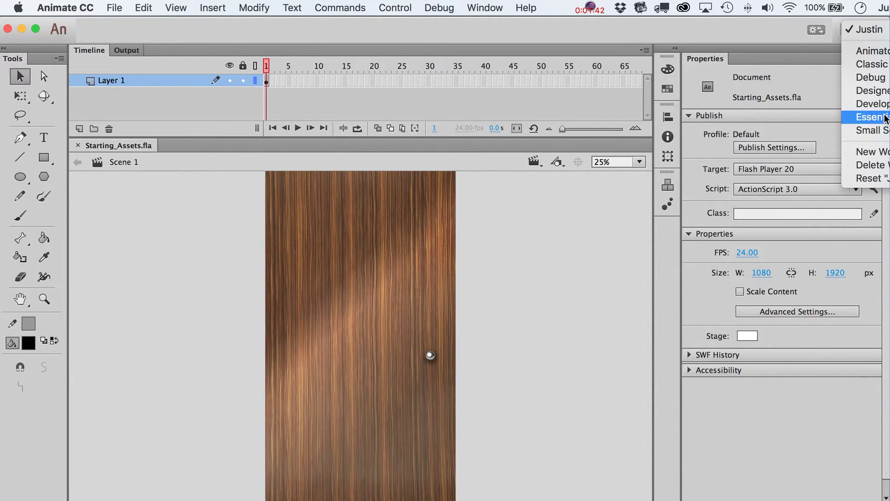
pyautogui.click(880, 64)
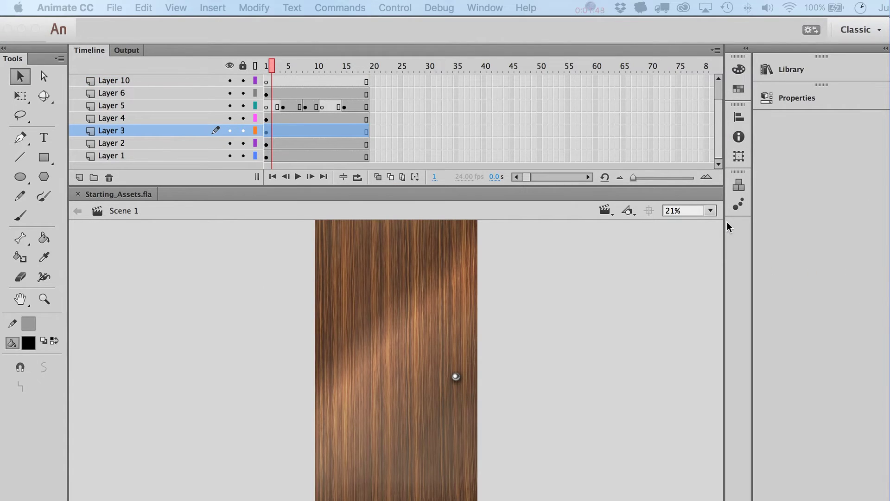
# Look through the collapsed Library's items and the selected instance's Properties, and collapse both again
pyautogui.click(789, 69)
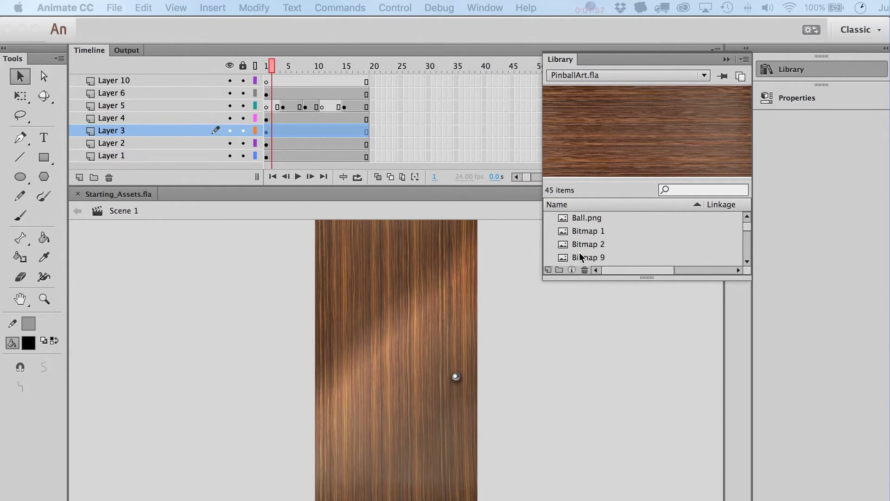
pyautogui.click(790, 69)
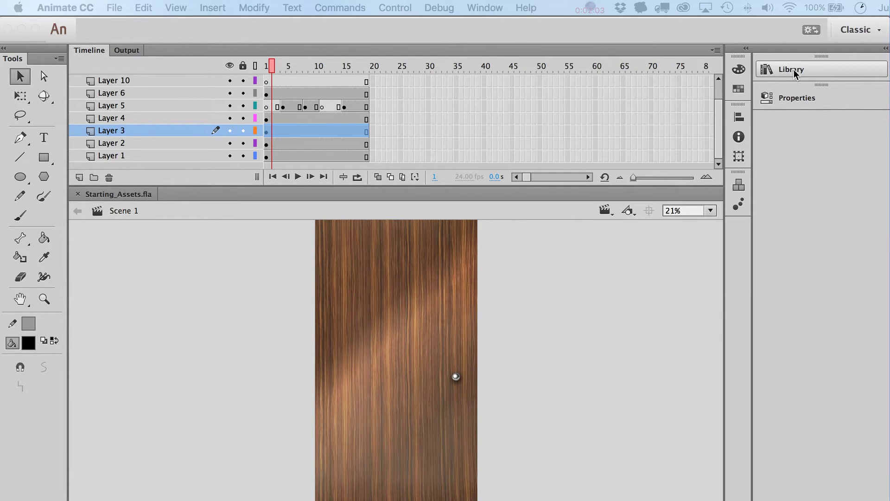
pyautogui.click(787, 99)
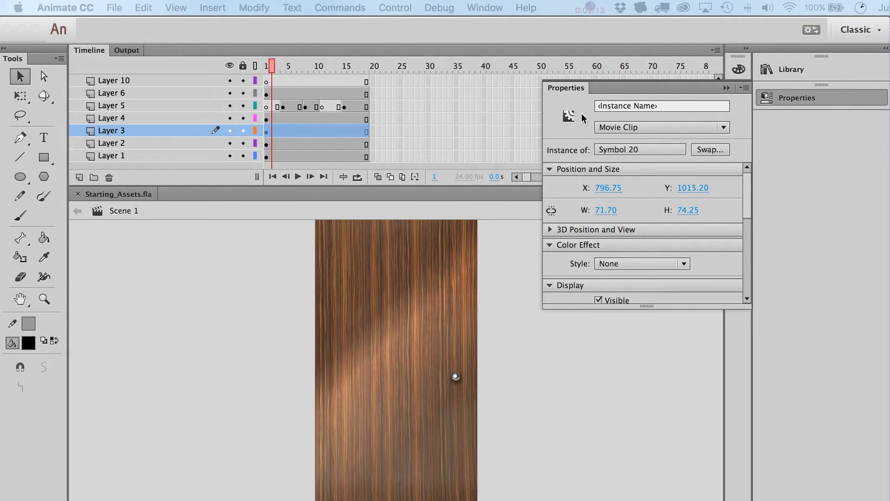
pyautogui.click(794, 101)
pyautogui.click(794, 101)
pyautogui.moveTo(794, 101)
pyautogui.mouseDown()
pyautogui.moveTo(764, 165)
pyautogui.moveTo(787, 125)
pyautogui.moveTo(811, 107)
pyautogui.moveTo(792, 92)
pyautogui.mouseUp()
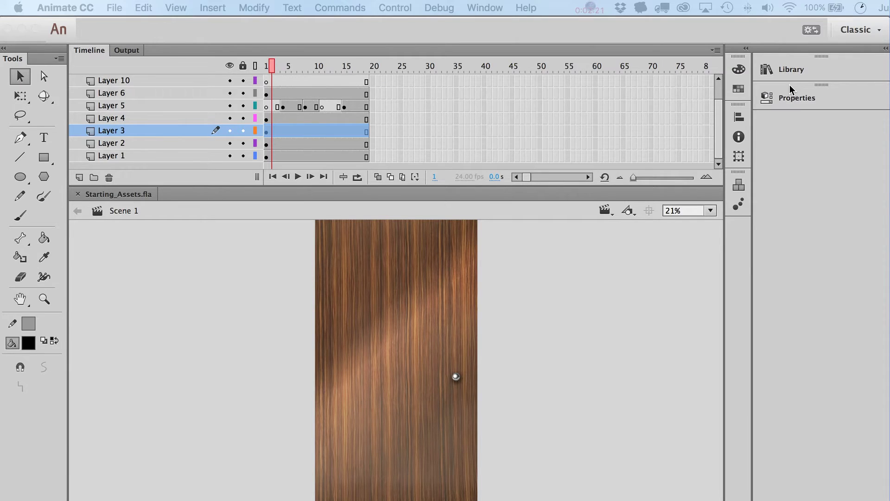
# Expand the collapsed dock so the Library and Properties contents stay open
pyautogui.click(810, 97)
pyautogui.click(812, 99)
pyautogui.rightClick(812, 100)
pyautogui.click(830, 141)
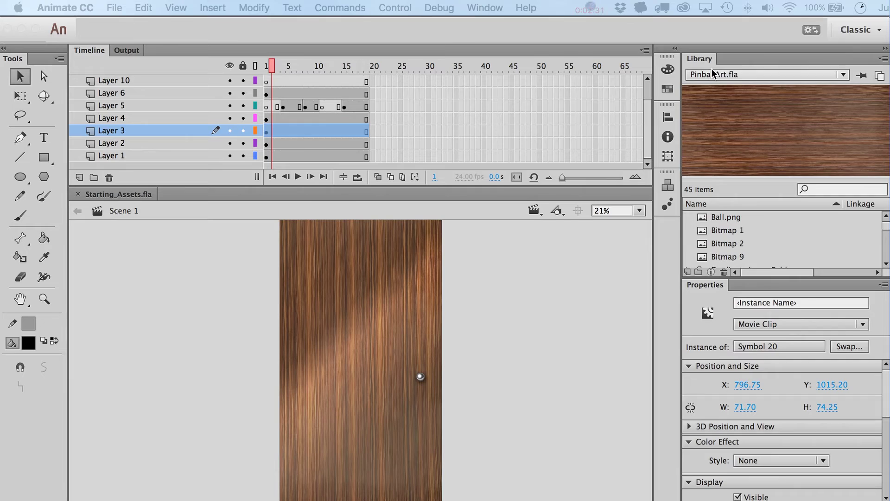
# Detach the Library from the dock and close it, and make the Tools area narrower
pyautogui.moveTo(701, 59); pyautogui.dragTo(547, 316)
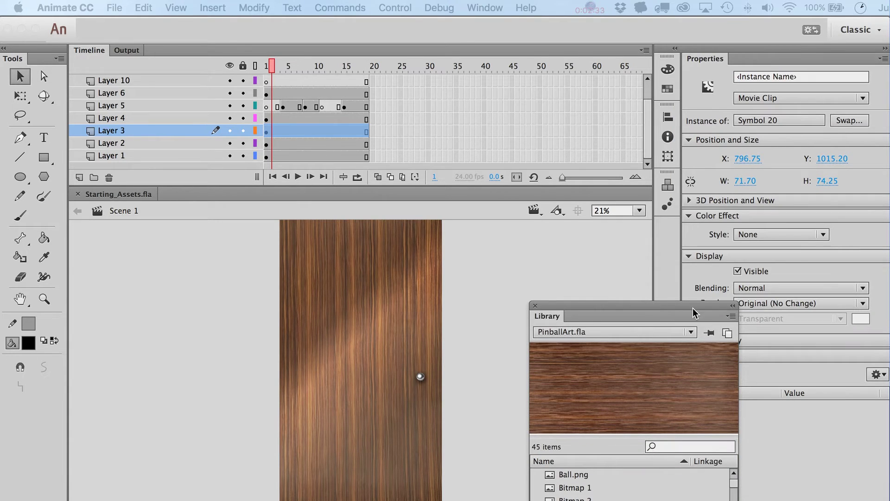
pyautogui.click(535, 306)
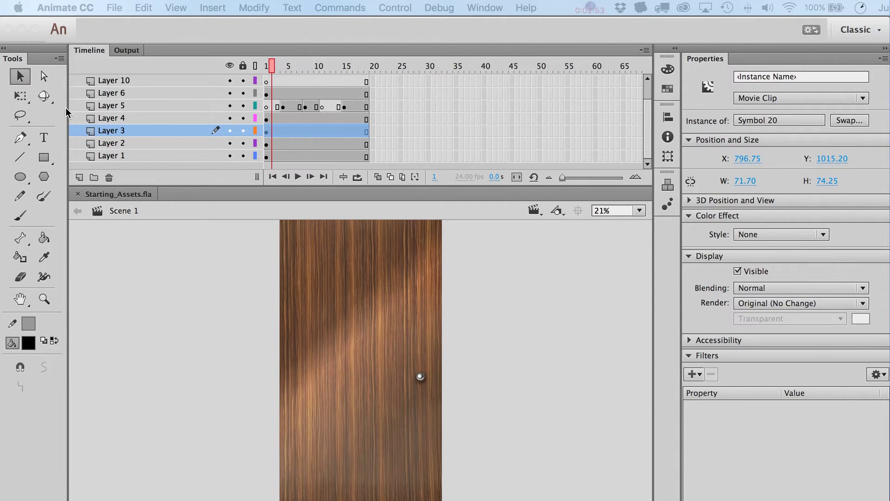
pyautogui.moveTo(67, 108)
pyautogui.mouseDown()
pyautogui.moveTo(31, 109)
pyautogui.moveTo(59, 110)
pyautogui.mouseUp()
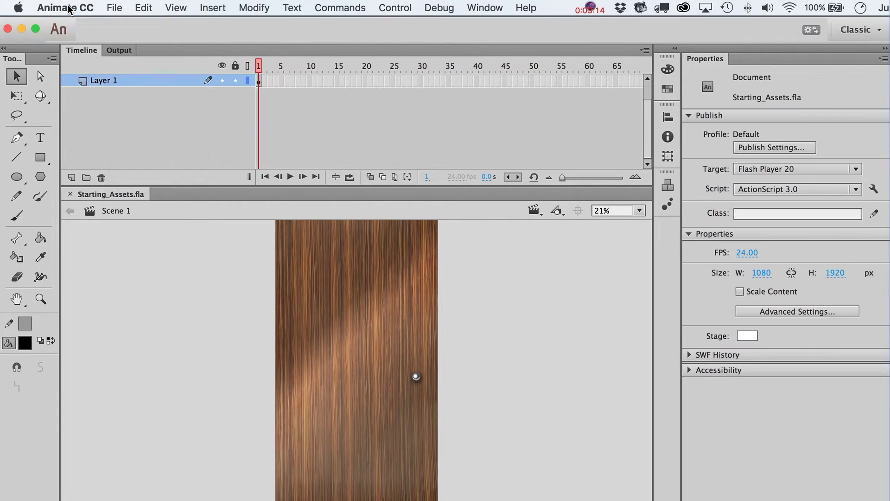
# Set the user interface theme to Dark in the general preferences
pyautogui.click(68, 8)
pyautogui.click(69, 9)
pyautogui.click(68, 10)
pyautogui.click(84, 63)
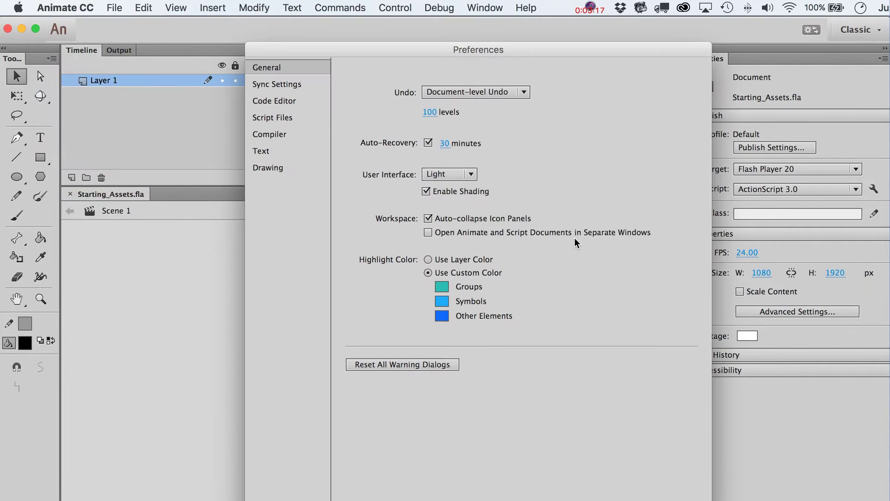
pyautogui.click(449, 174)
pyautogui.click(454, 193)
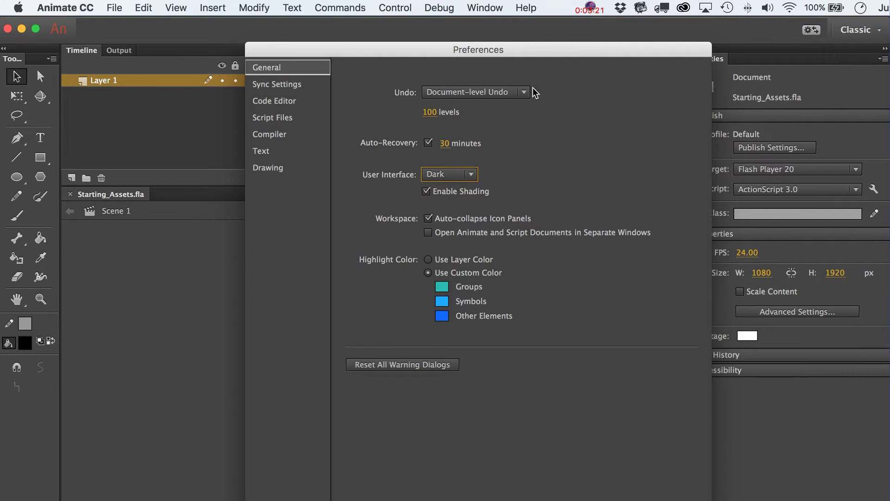
# Set the user interface theme to Light and close the preferences
pyautogui.moveTo(389, 52); pyautogui.dragTo(404, 35)
pyautogui.click(460, 147)
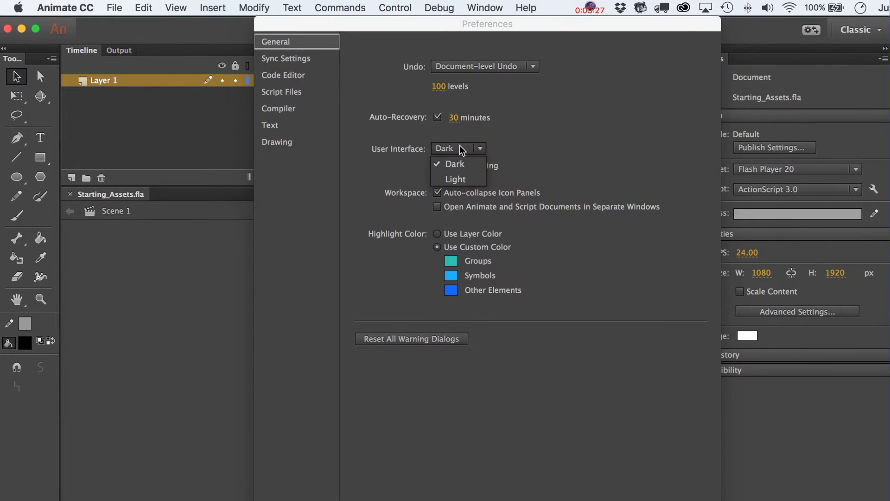
pyautogui.click(455, 179)
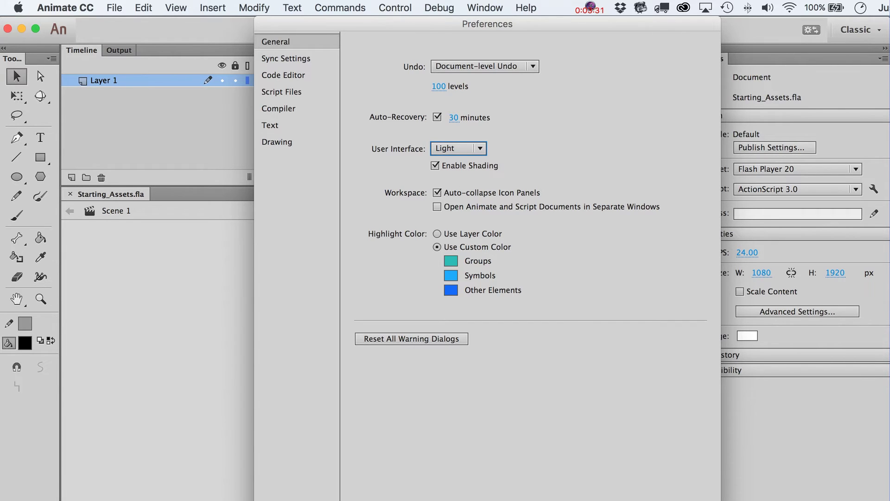
pyautogui.press('Return')
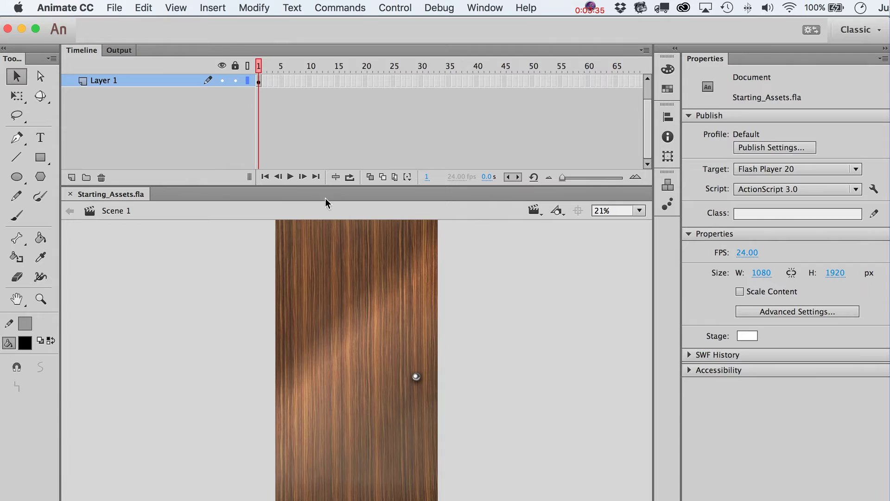
# Reduce the Timeline's height and add a new layer above Layer 1
pyautogui.moveTo(249, 185); pyautogui.dragTo(239, 133)
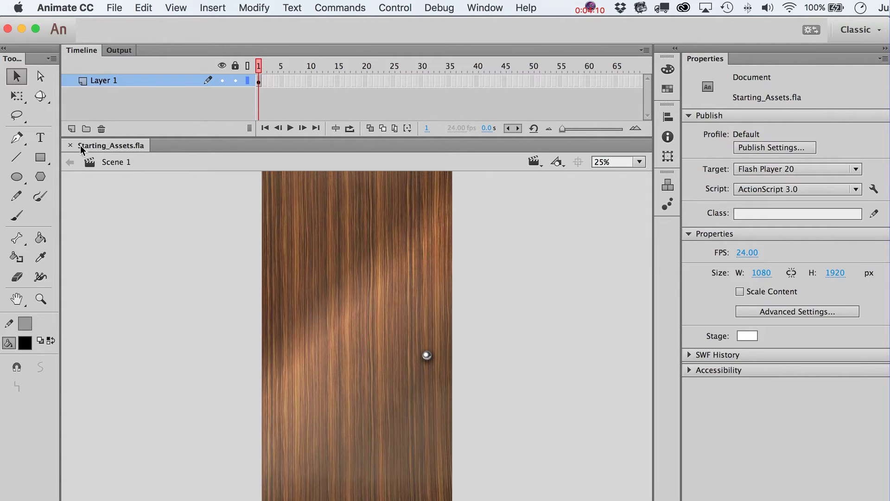
pyautogui.click(72, 129)
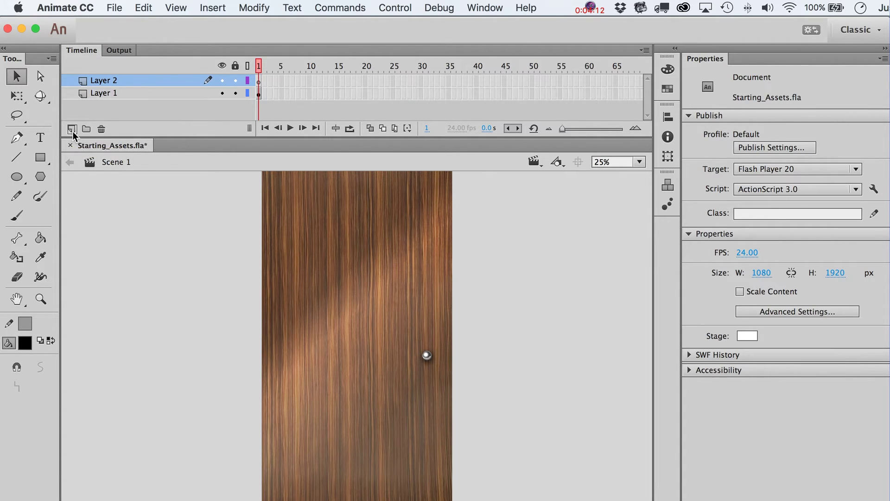
# Draw a black-filled oval about 672 x 692 px over the wooden background on Layer 2
pyautogui.click(16, 176)
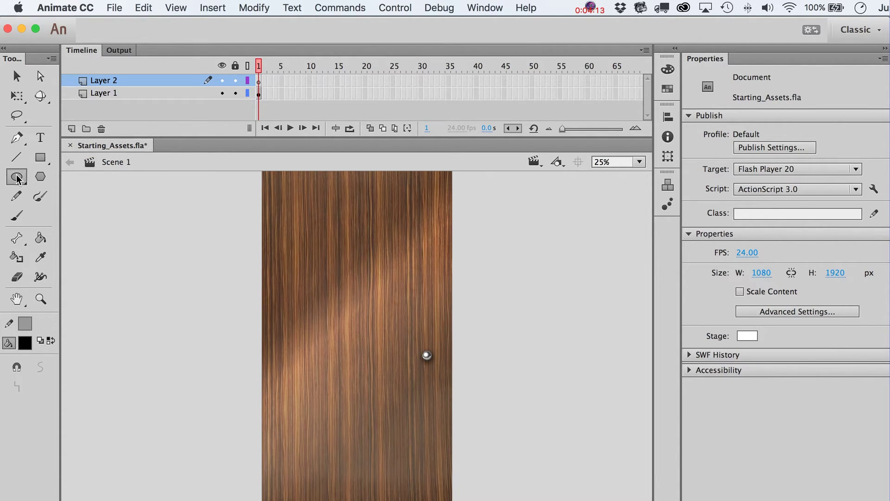
pyautogui.click(29, 344)
pyautogui.press('Escape')
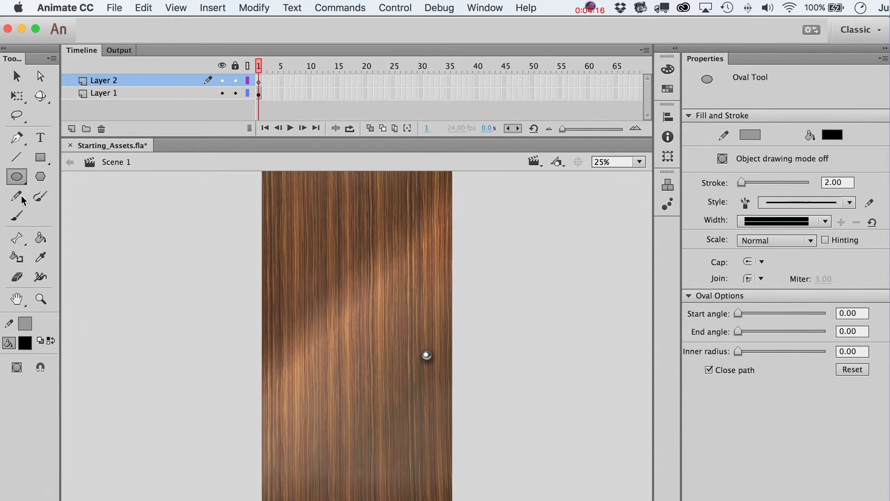
pyautogui.moveTo(277, 240); pyautogui.dragTo(405, 357)
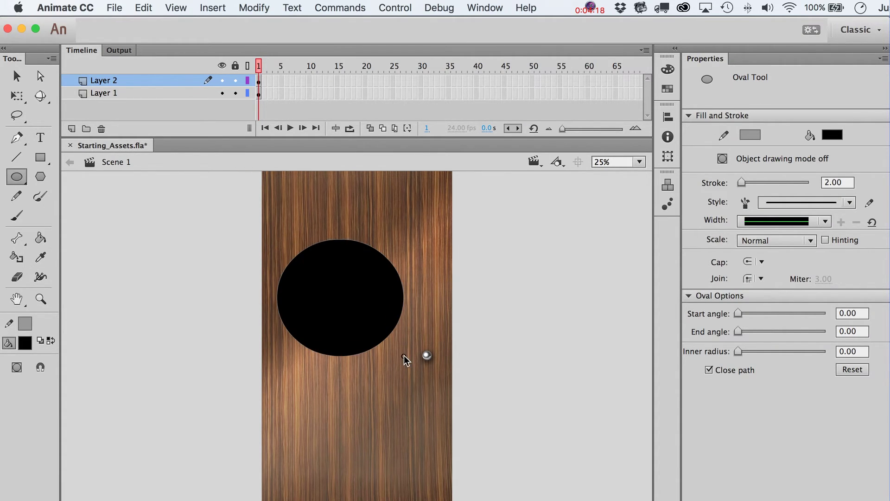
# Change the drawn oval's fill color to light blue
pyautogui.press('v')
pyautogui.click(337, 319)
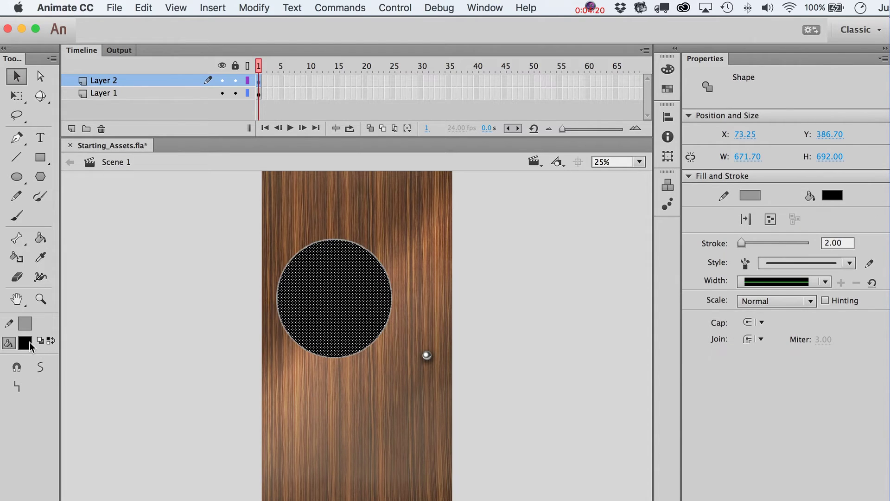
pyautogui.click(25, 343)
pyautogui.click(244, 442)
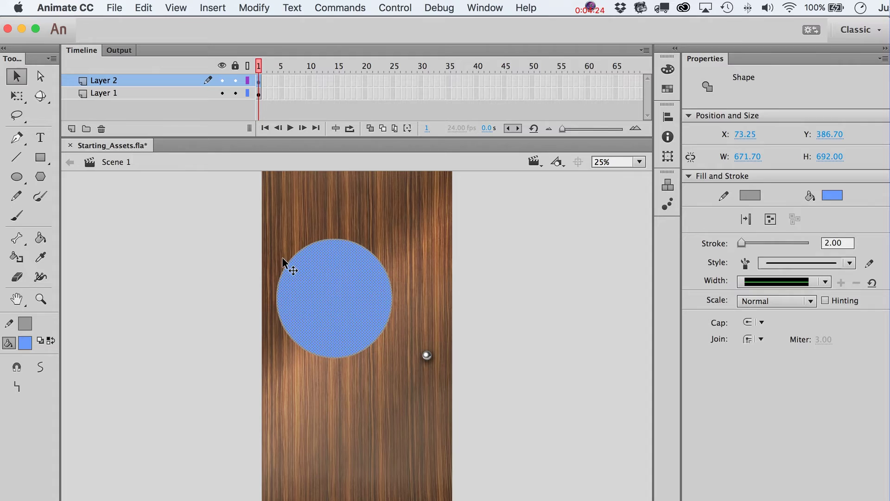
# Try locking the layers individually, and unlock both of them again
pyautogui.click(270, 81)
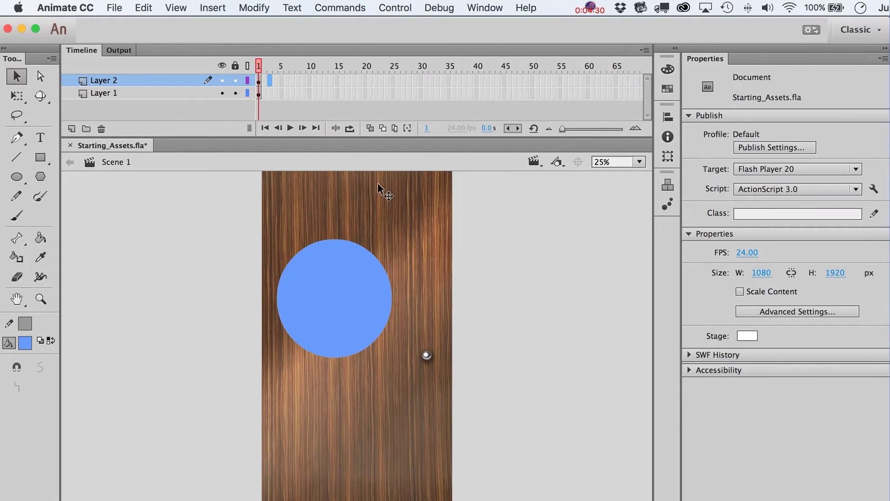
pyautogui.click(235, 93)
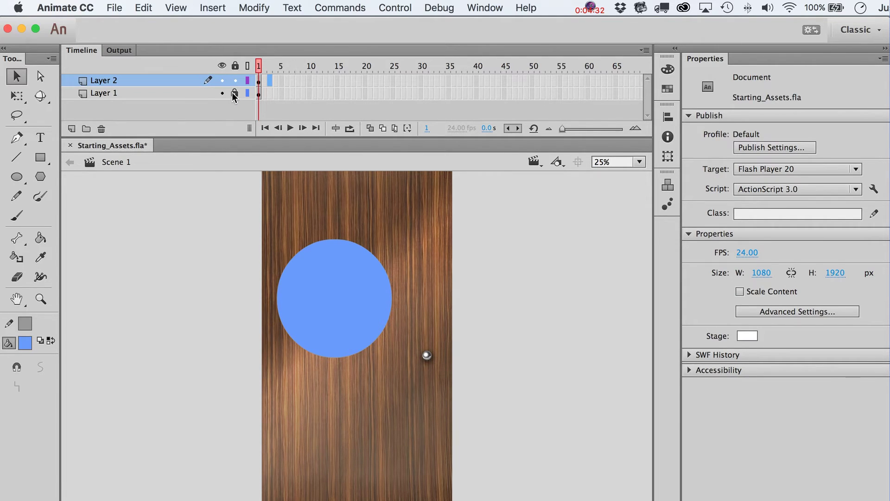
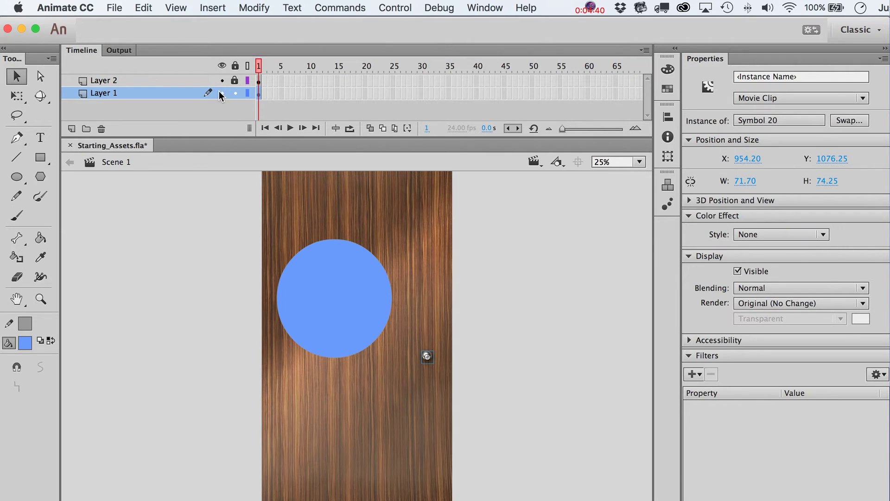
pyautogui.keyDown('alt'); pyautogui.click(236, 94); pyautogui.keyUp('alt')
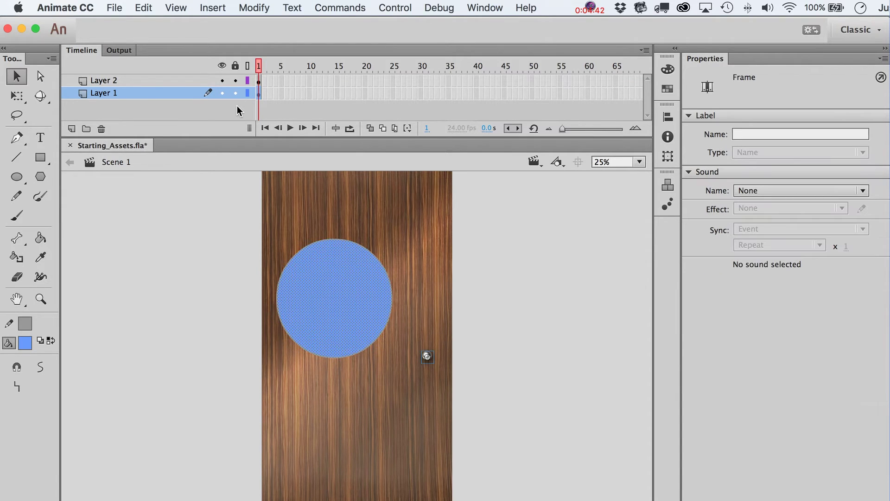
# Set the Oval tool's fill color to bright red
pyautogui.click(201, 269)
pyautogui.click(17, 176)
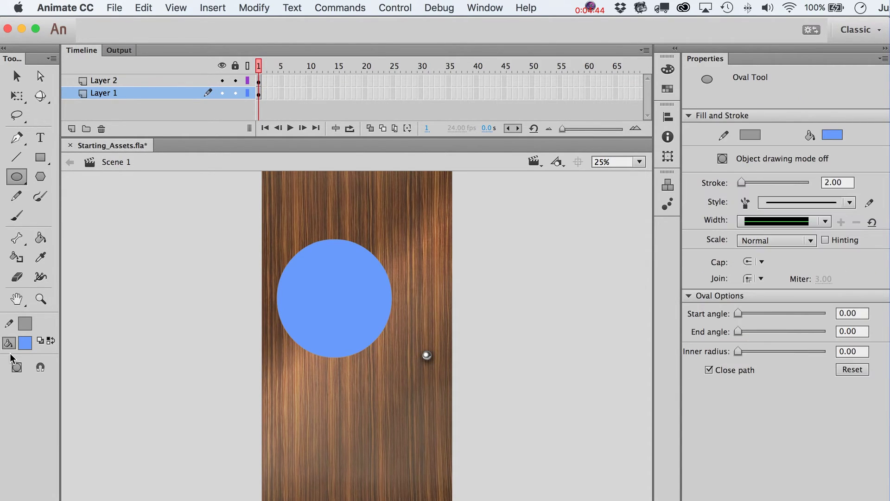
pyautogui.click(25, 342)
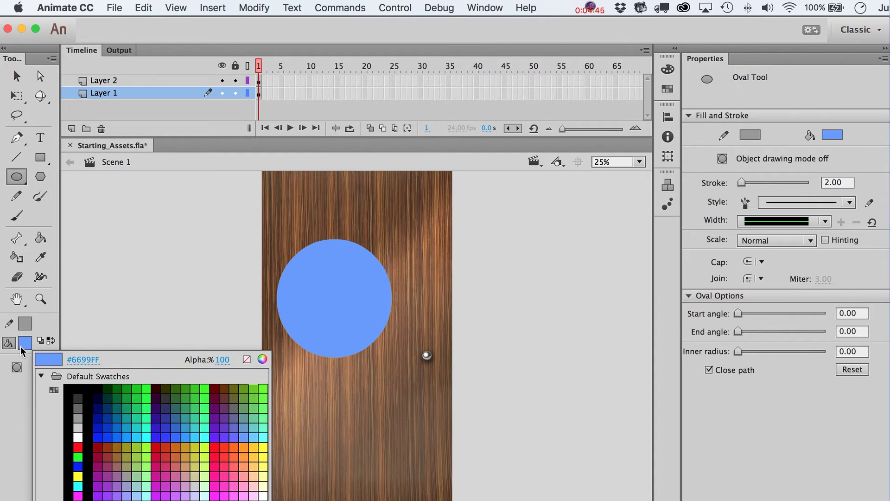
pyautogui.click(218, 445)
# Add a new layer above Layer 2 and hide Layer 1
pyautogui.click(103, 81)
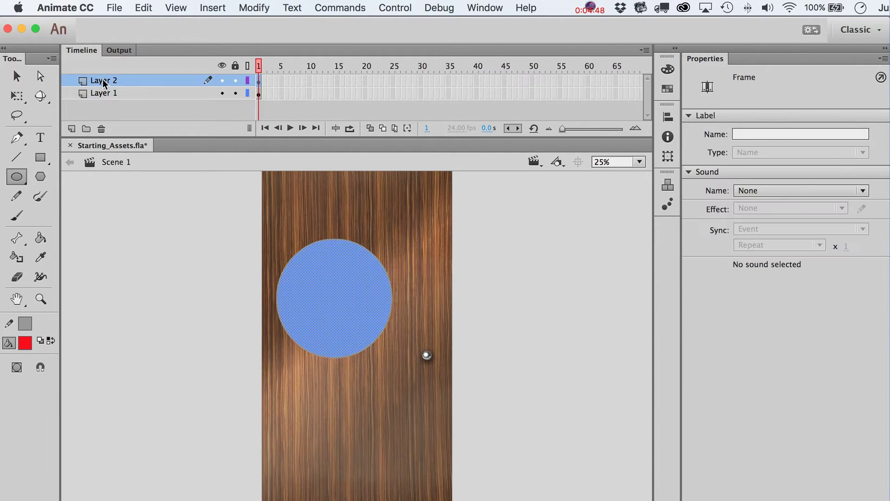
pyautogui.click(72, 129)
pyautogui.click(221, 105)
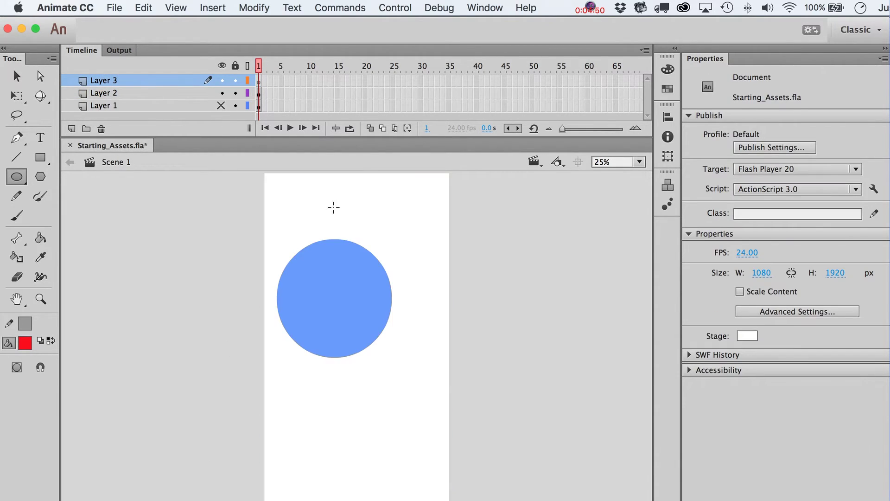
# Draw a red oval about 619 x 582 px on Layer 3, overlapping the blue oval, and select each oval in turn
pyautogui.click(258, 81)
pyautogui.moveTo(298, 206)
pyautogui.mouseDown()
pyautogui.moveTo(384, 275)
pyautogui.moveTo(403, 304)
pyautogui.mouseUp()
pyautogui.click(17, 78)
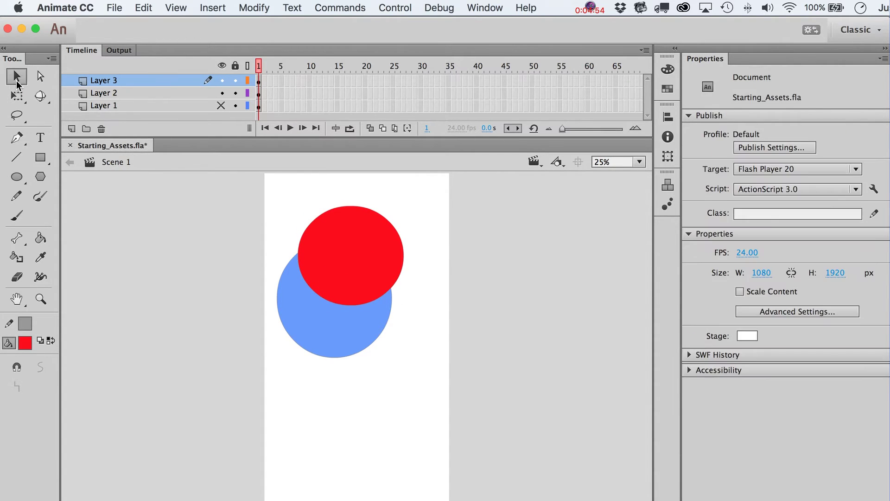
pyautogui.click(357, 257)
pyautogui.click(323, 349)
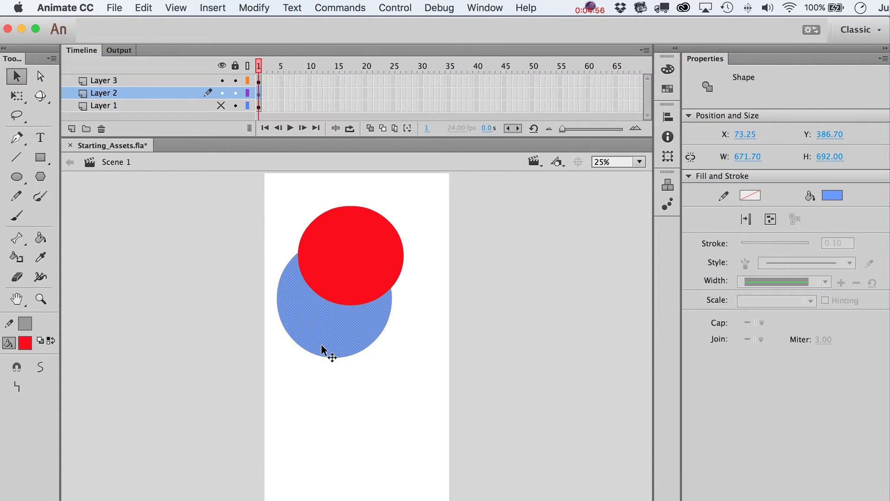
pyautogui.click(360, 275)
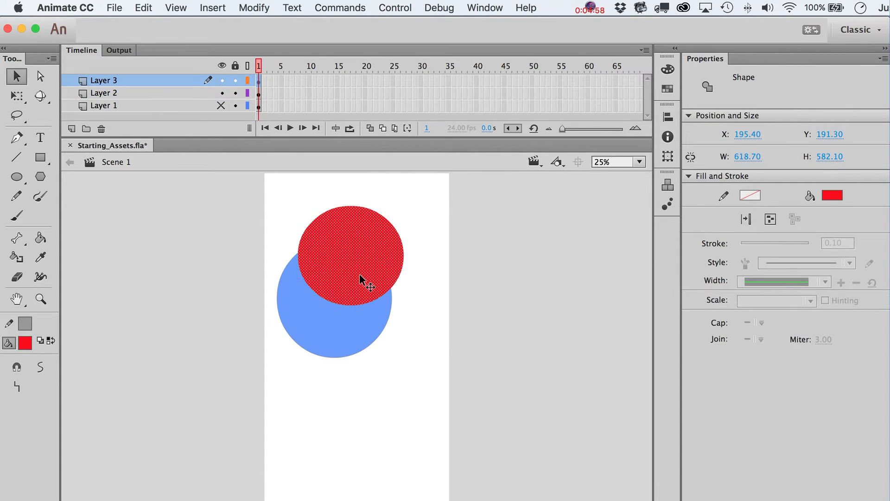
# Cut both ovals and paste them together into the first frame of Layer 2
pyautogui.moveTo(522, 400); pyautogui.dragTo(223, 179)
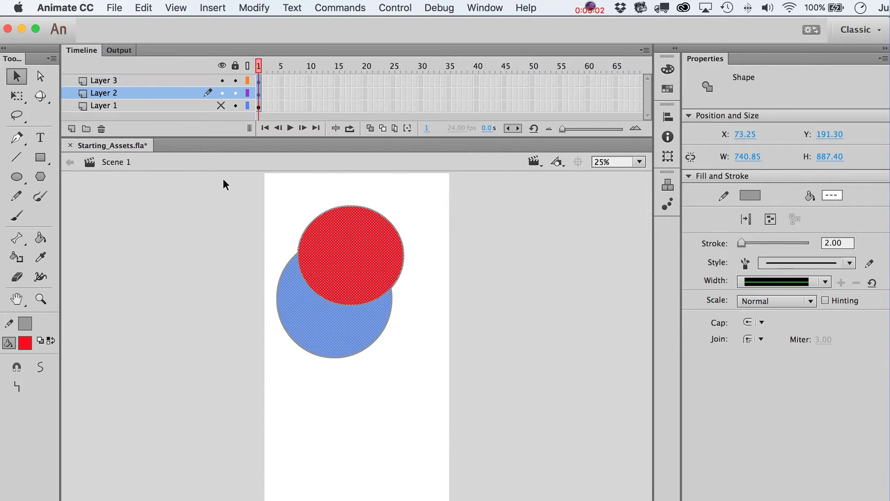
pyautogui.click(155, 6)
pyautogui.click(155, 59)
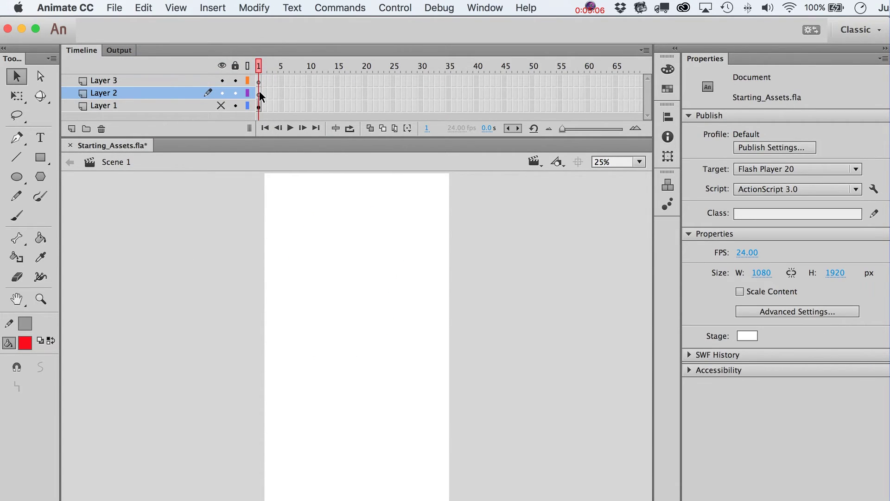
pyautogui.click(260, 93)
pyautogui.press('super+shift+v')
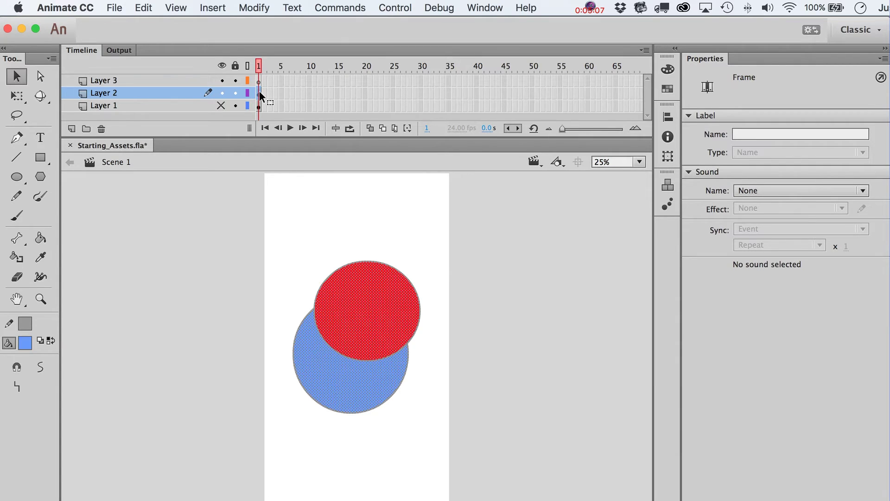
# Move only the red oval's fill up and away from the blue oval, to about X 434, Y 189 px
pyautogui.click(293, 316)
pyautogui.click(386, 307)
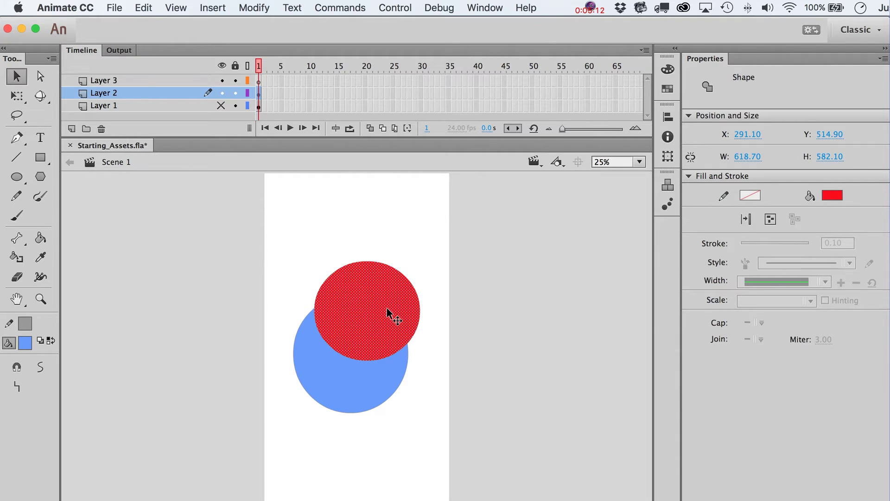
pyautogui.moveTo(386, 307); pyautogui.dragTo(374, 223)
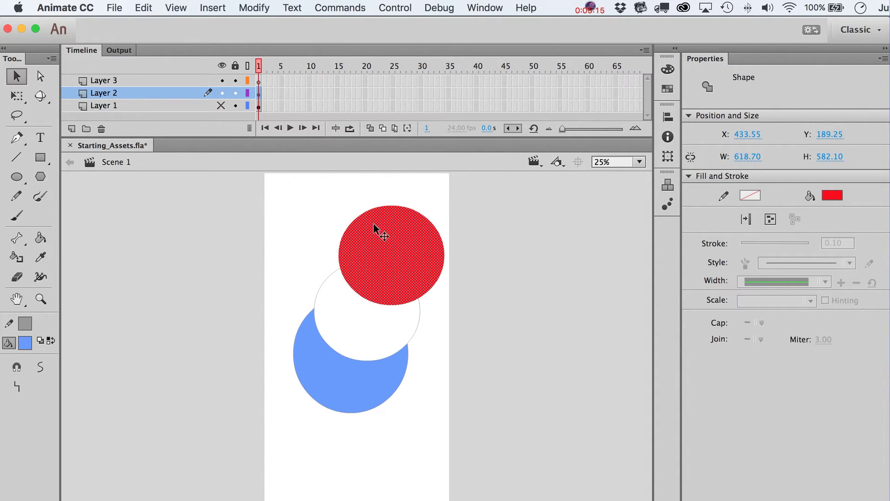
# Delete the entire gray outline left around the blue crescent and the emptied oval
pyautogui.click(315, 291)
pyautogui.doubleClick(319, 292)
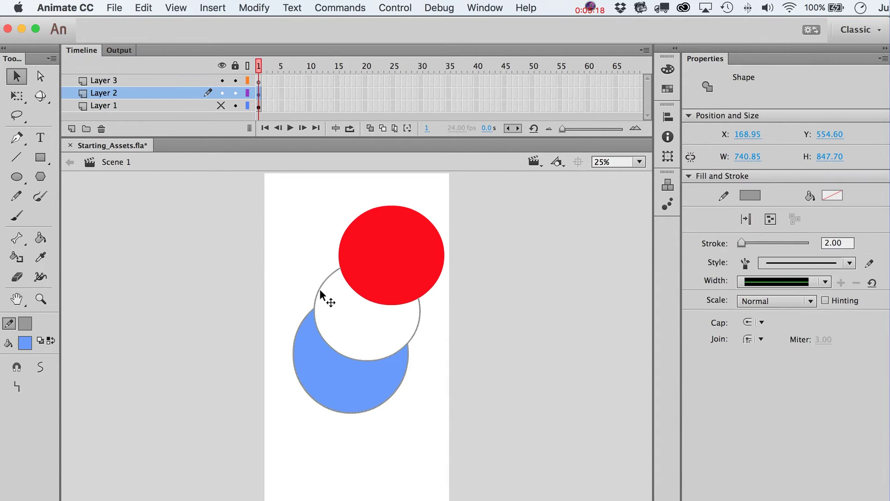
pyautogui.press('Delete')
pyautogui.click(389, 302)
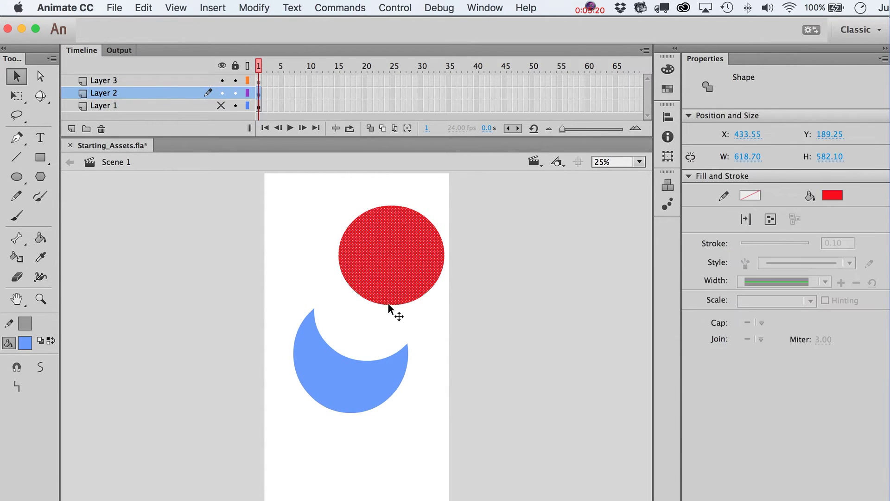
pyautogui.click(461, 338)
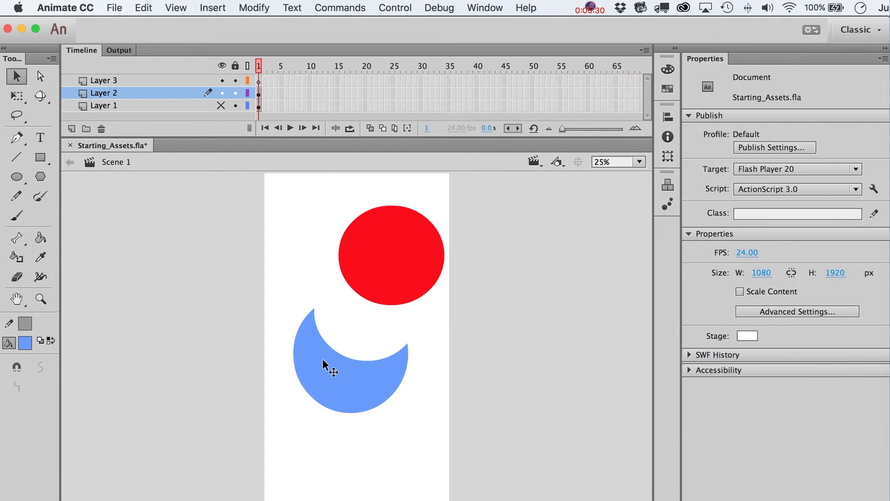
# Move the blue crescent over the lower-right part of the red oval, deselect it, and delete it to cut the red shape
pyautogui.moveTo(322, 358); pyautogui.dragTo(438, 285)
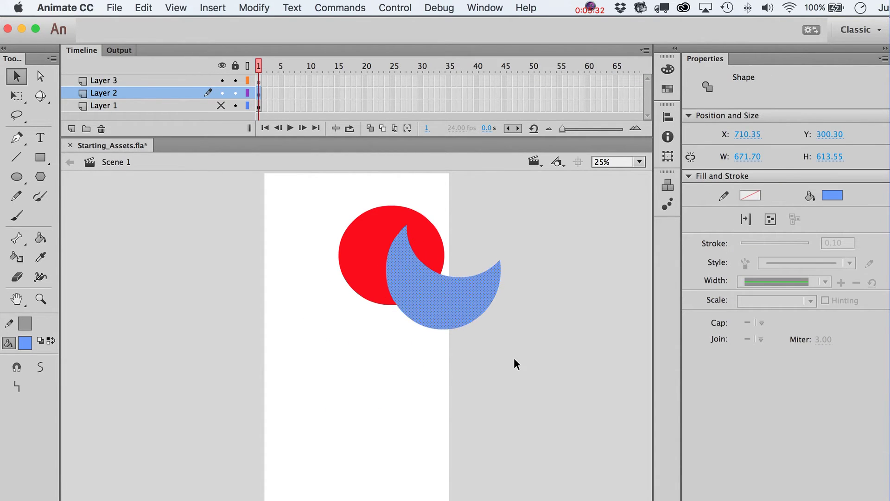
pyautogui.click(513, 358)
pyautogui.click(448, 288)
pyautogui.press('Delete')
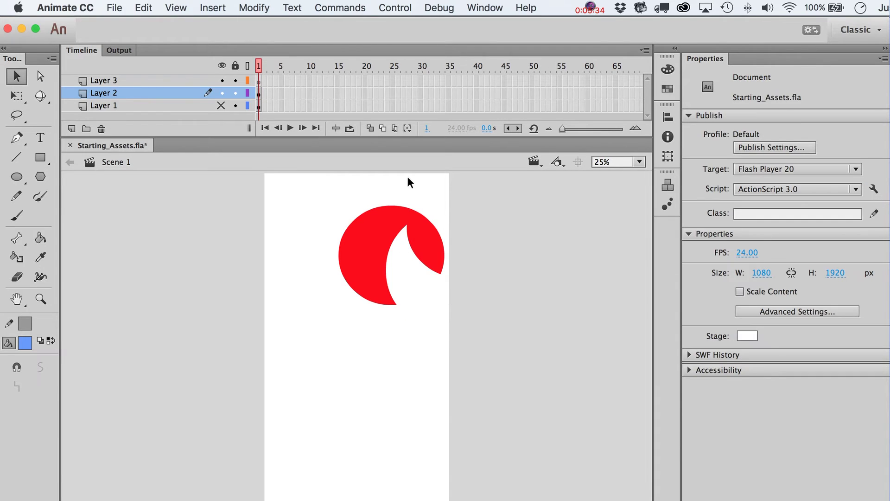
# Rotate the cut red shape counterclockwise and move it to about X 175, Y 480 px
pyautogui.click(440, 270)
pyautogui.press('q')
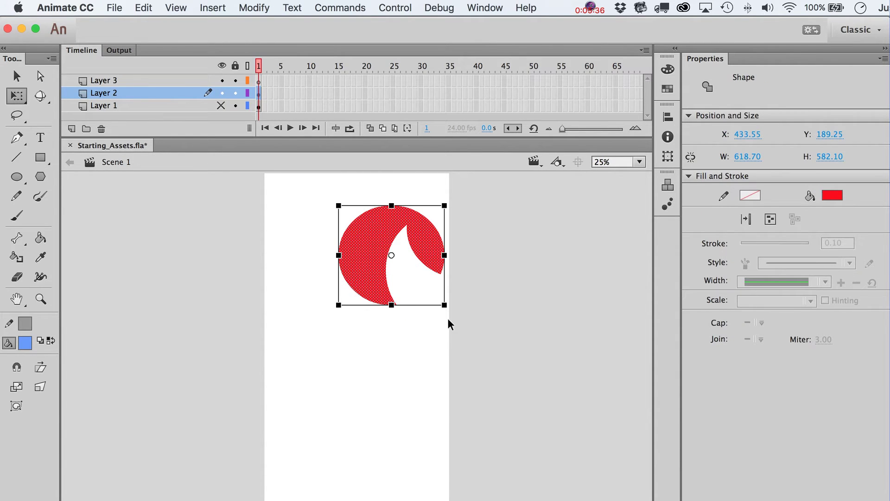
pyautogui.moveTo(464, 304); pyautogui.dragTo(480, 259)
pyautogui.press('v')
pyautogui.moveTo(378, 277); pyautogui.dragTo(330, 329)
pyautogui.click(517, 349)
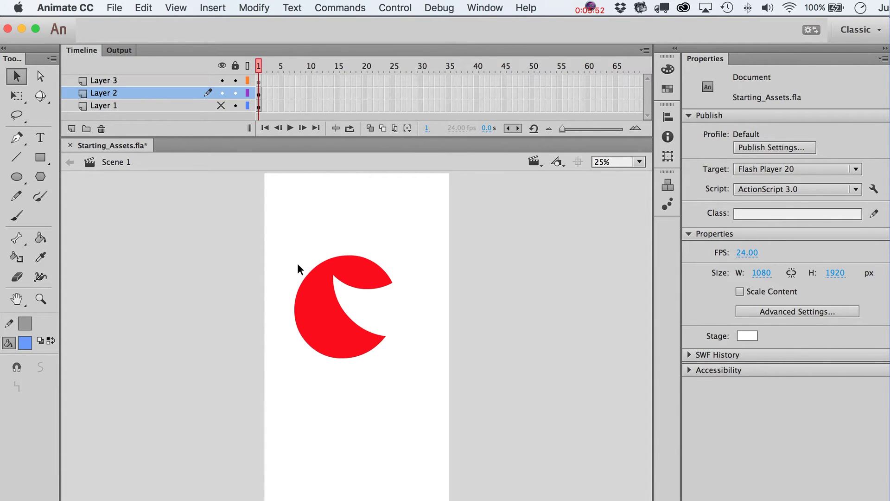
pyautogui.click(314, 287)
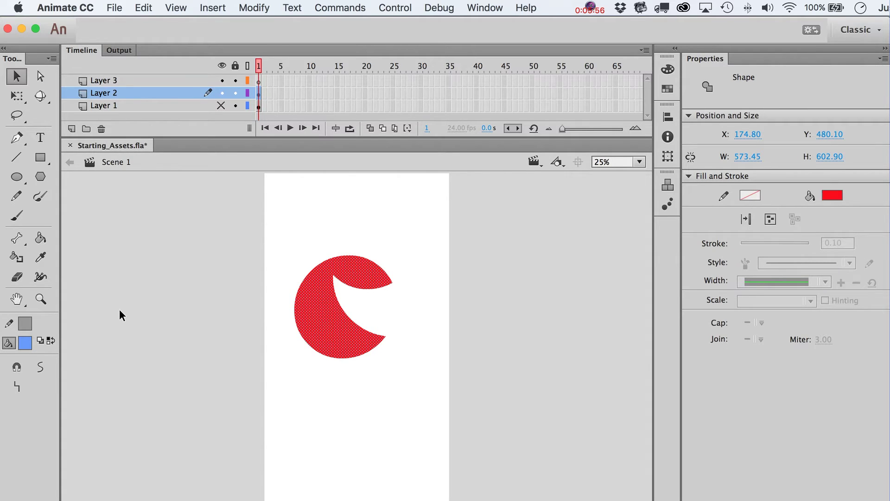
pyautogui.click(18, 182)
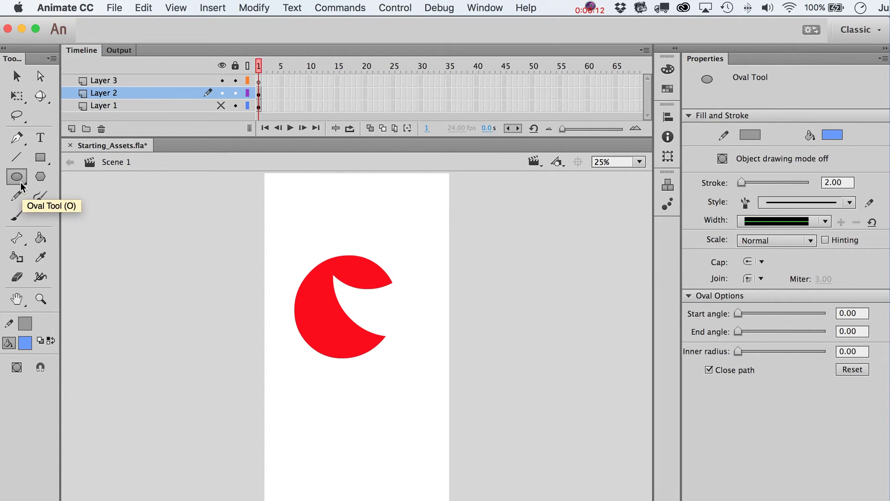
pyautogui.press('t')
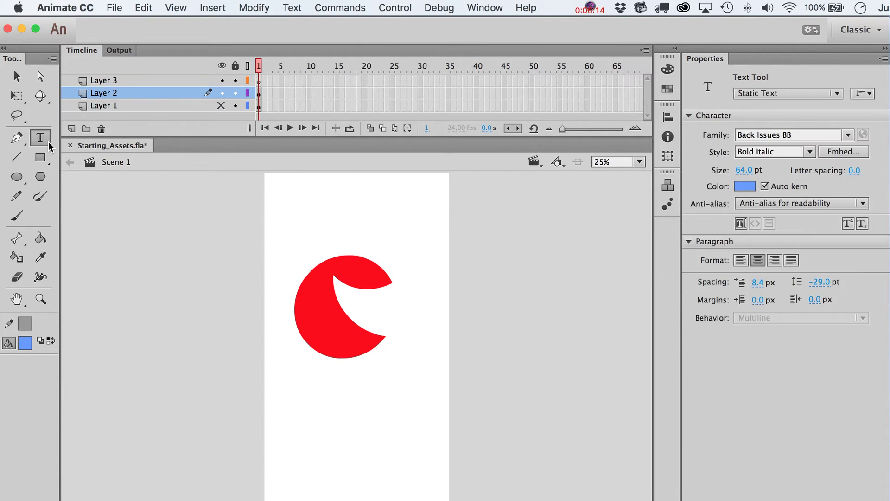
pyautogui.press('r')
pyautogui.press('p')
# Draw a blue oval about 497 x 472 px below the red shape with Object Drawing mode on, and select it
pyautogui.press('o')
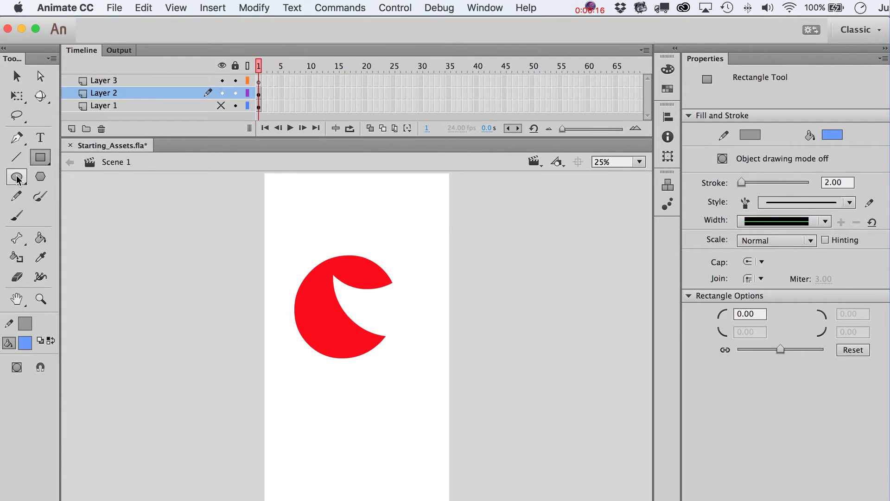
pyautogui.click(17, 368)
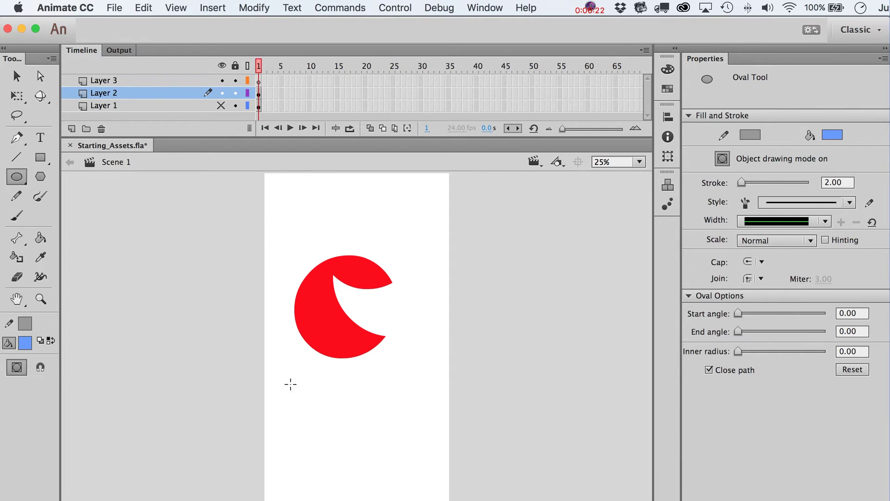
pyautogui.moveTo(290, 375); pyautogui.dragTo(375, 457)
pyautogui.press('v')
pyautogui.click(320, 413)
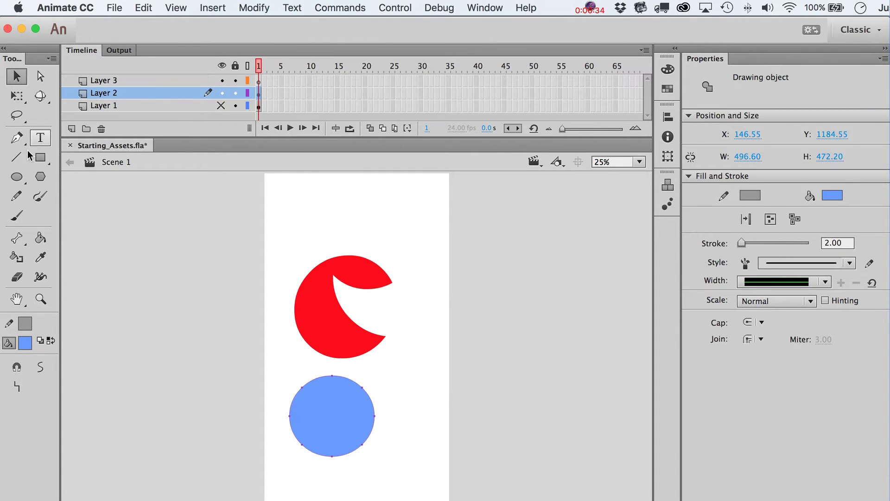
# Toggle the Oval tool's Object Drawing mode off and on again, and reselect the blue oval
pyautogui.click(16, 176)
pyautogui.click(17, 373)
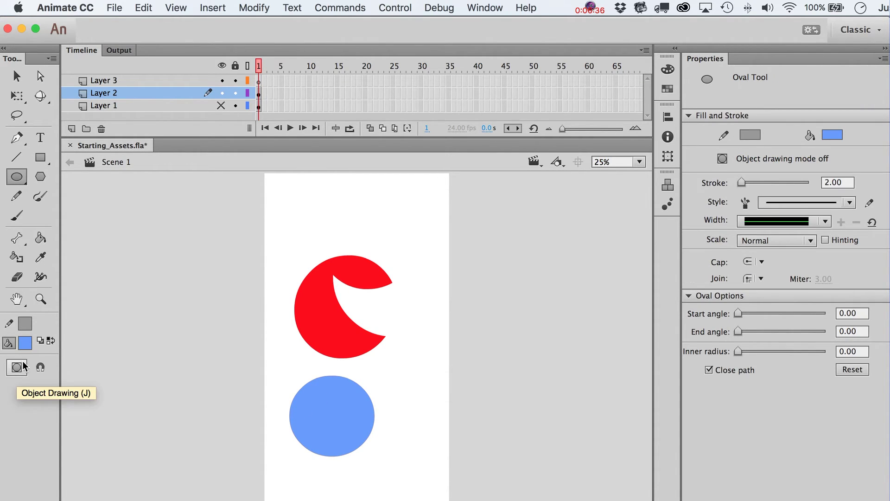
pyautogui.click(20, 372)
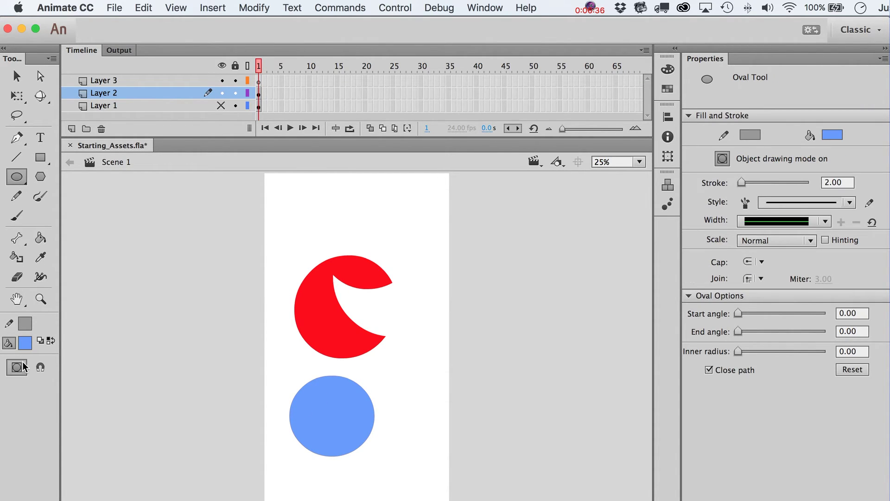
pyautogui.press('v')
pyautogui.click(324, 409)
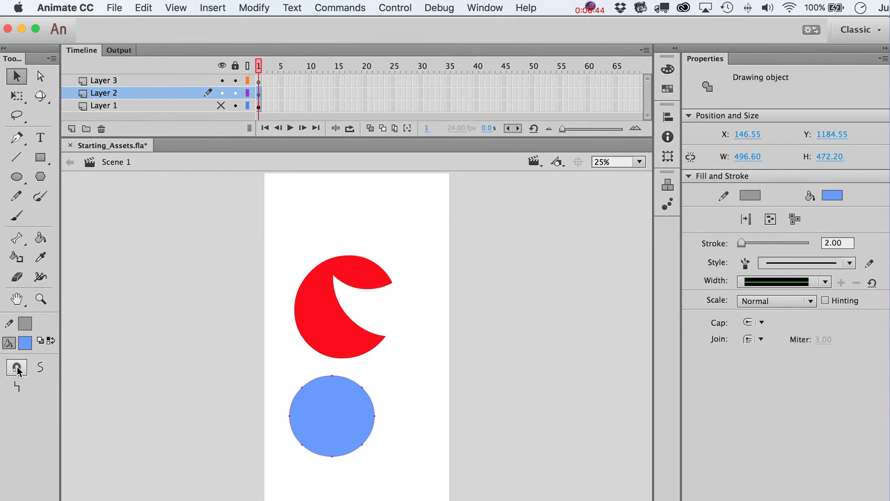
# Turn off Object Drawing mode for the Oval tool and move the blue oval to about X 871, Y 440 px
pyautogui.press('o')
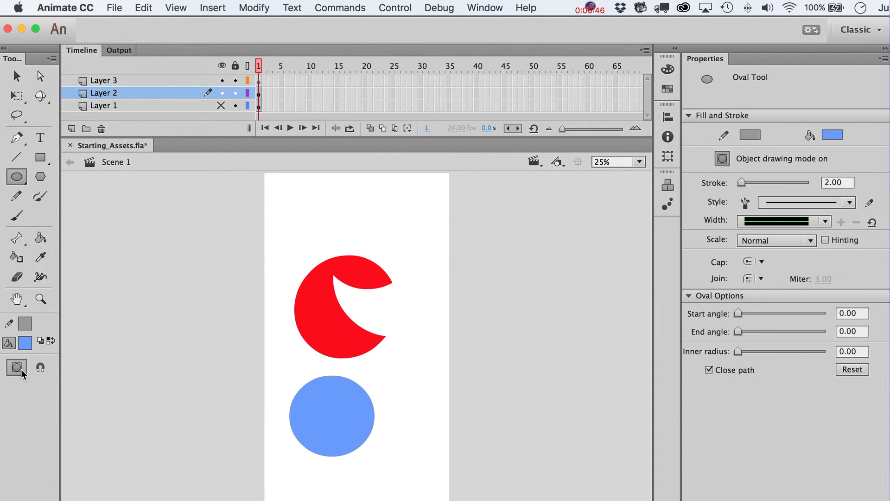
pyautogui.click(19, 370)
pyautogui.press('v')
pyautogui.click(310, 381)
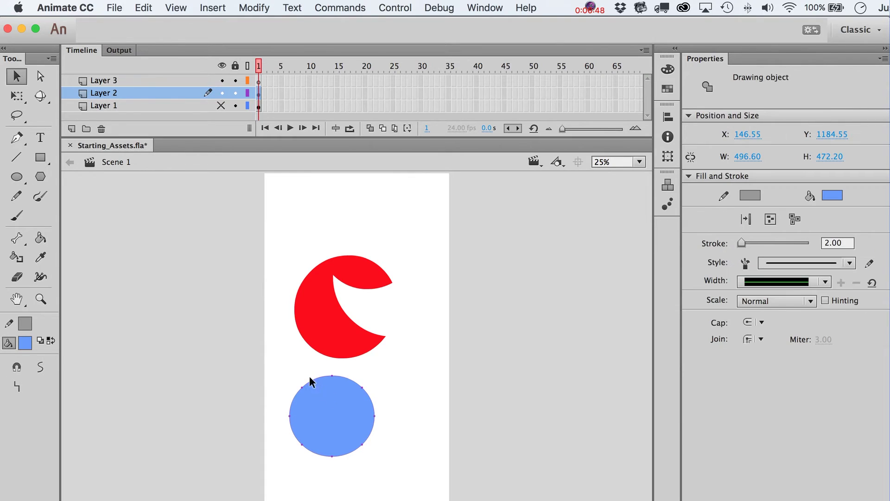
pyautogui.moveTo(334, 413); pyautogui.dragTo(446, 285)
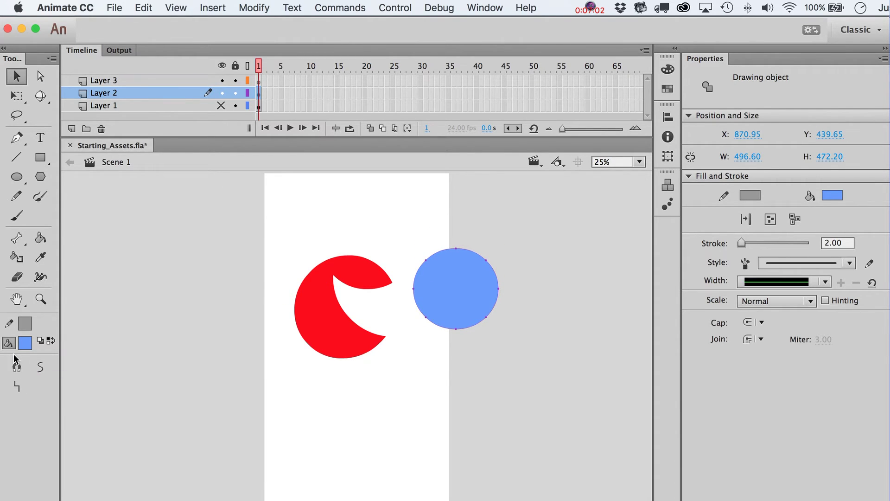
# Switch Object Drawing mode on and off again for the Oval tool, and select the blue drawing object
pyautogui.click(17, 176)
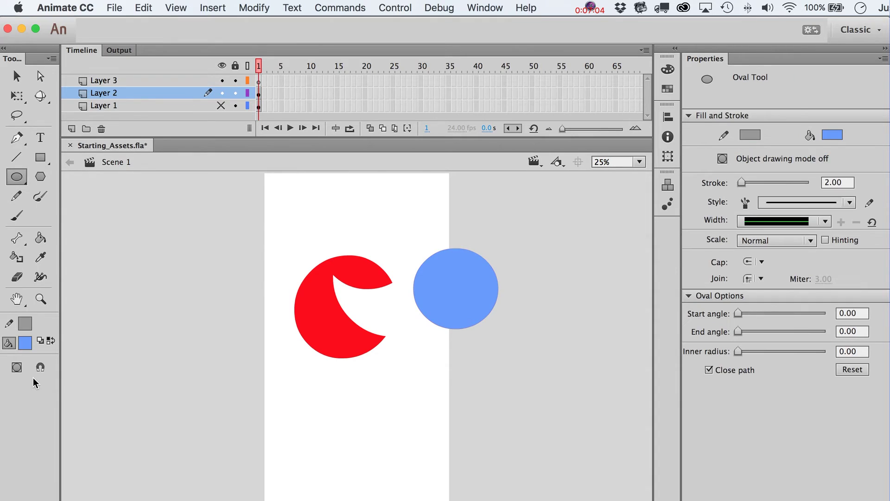
pyautogui.click(17, 367)
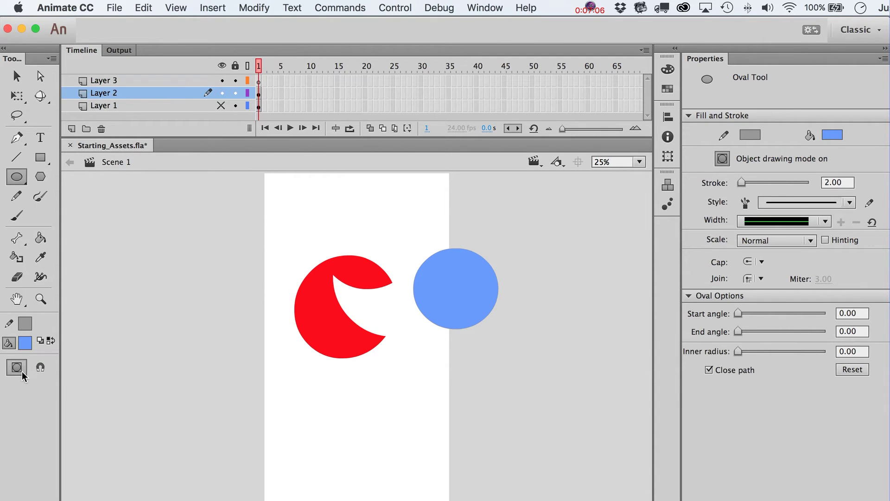
pyautogui.click(17, 367)
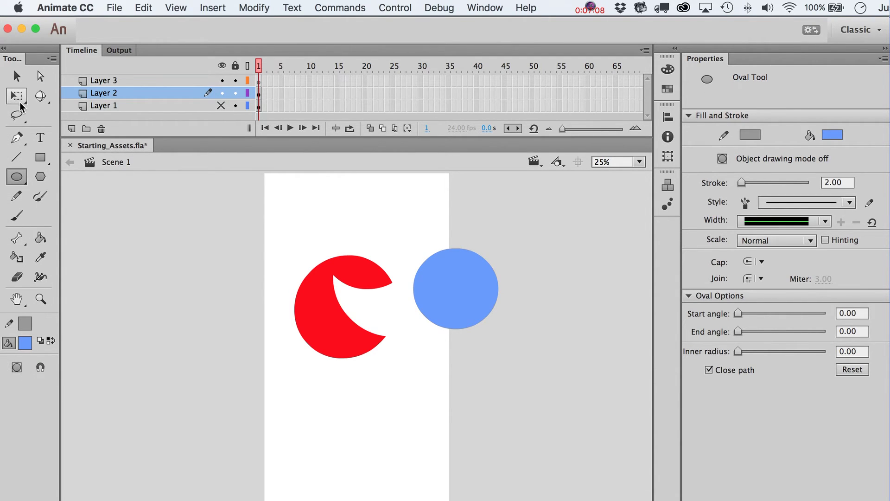
pyautogui.click(17, 75)
pyautogui.click(454, 274)
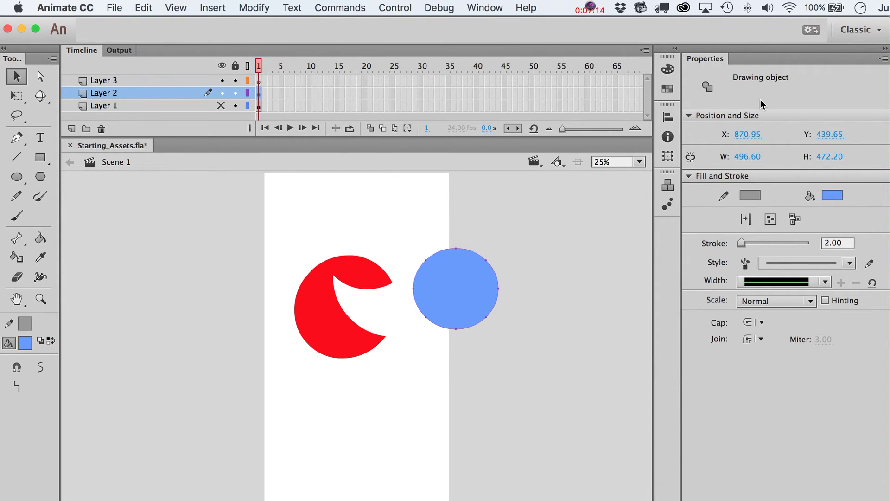
# Break apart the selected blue drawing object into a plain shape and deselect it
pyautogui.click(352, 280)
pyautogui.click(452, 299)
pyautogui.click(254, 8)
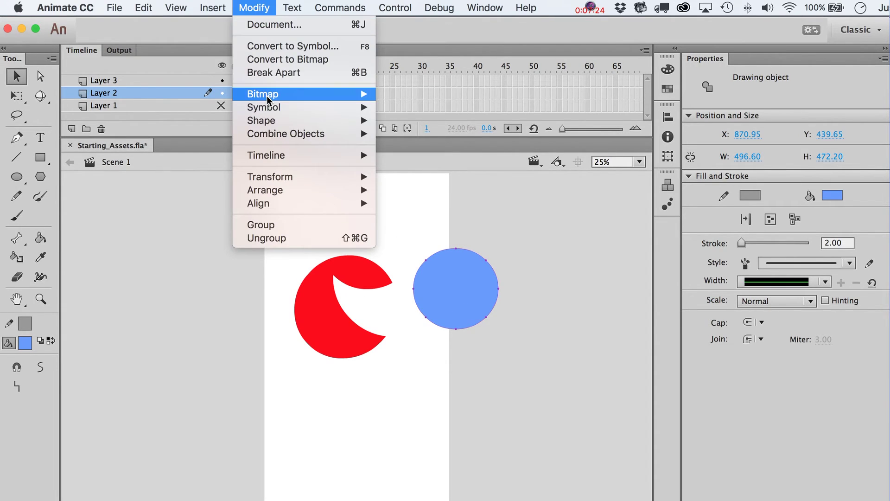
pyautogui.moveTo(266, 95)
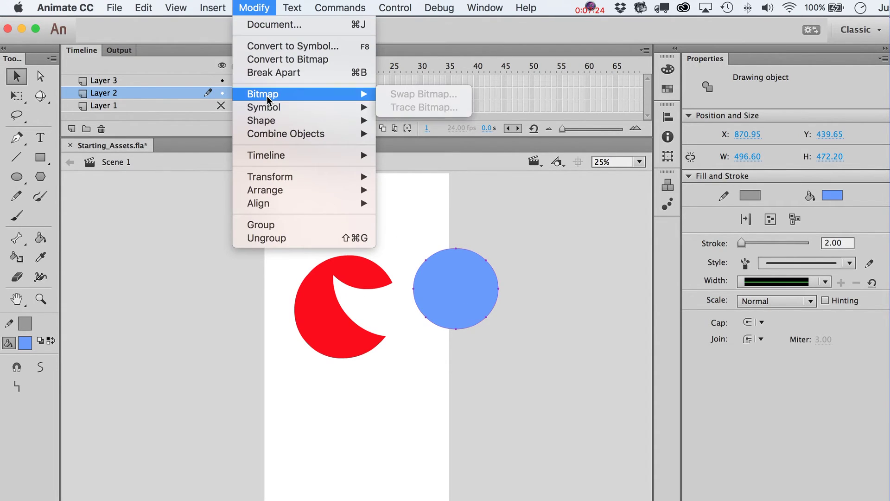
pyautogui.click(277, 72)
pyautogui.click(522, 297)
pyautogui.click(499, 287)
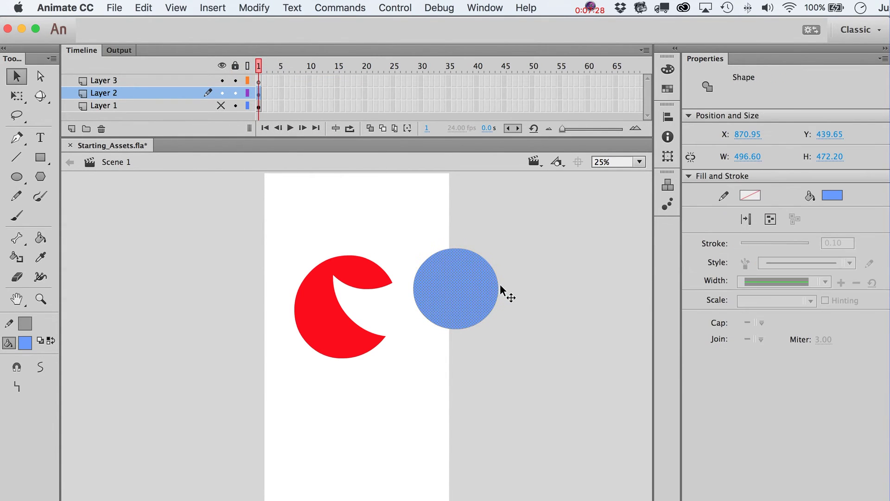
pyautogui.click(502, 292)
pyautogui.click(457, 249)
pyautogui.click(496, 335)
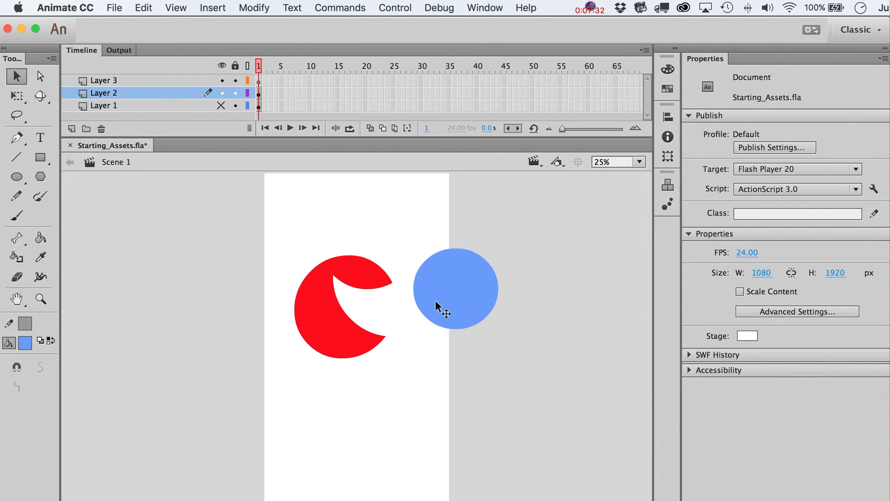
# Drop the blue shape over the red shape's upper tip, deselect it, and move it away to about X 583, Y 155 px
pyautogui.moveTo(462, 284); pyautogui.dragTo(406, 261)
pyautogui.click(532, 383)
pyautogui.click(375, 235)
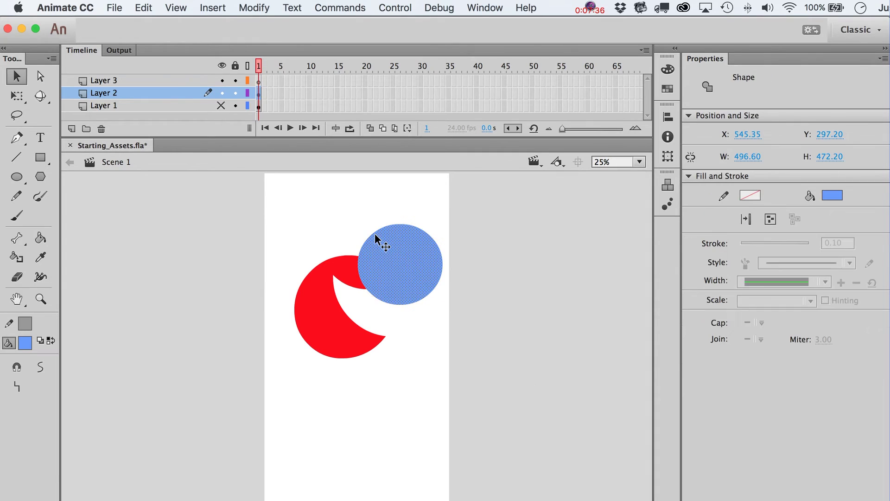
pyautogui.moveTo(374, 233); pyautogui.dragTo(463, 231)
pyautogui.click(493, 338)
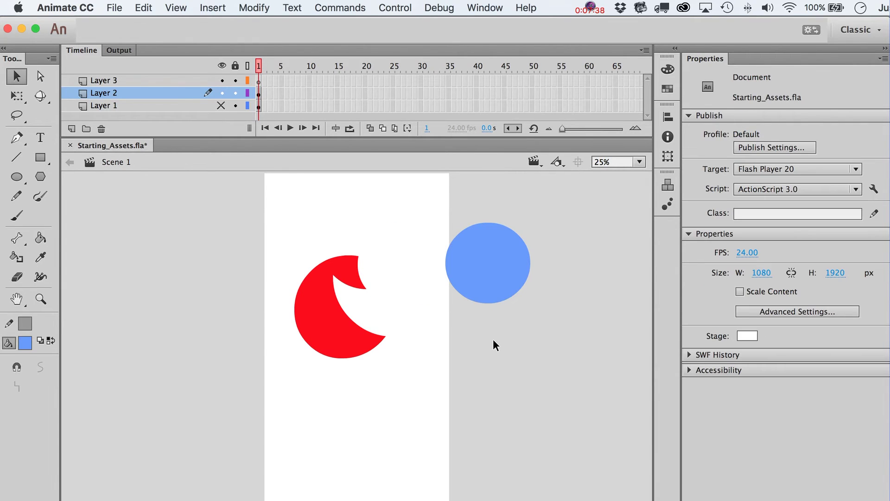
pyautogui.click(462, 284)
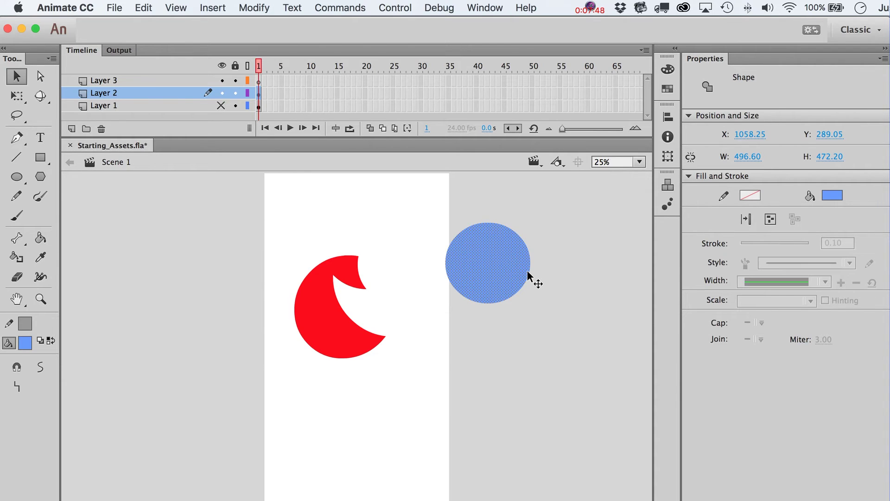
pyautogui.moveTo(516, 271); pyautogui.dragTo(436, 245)
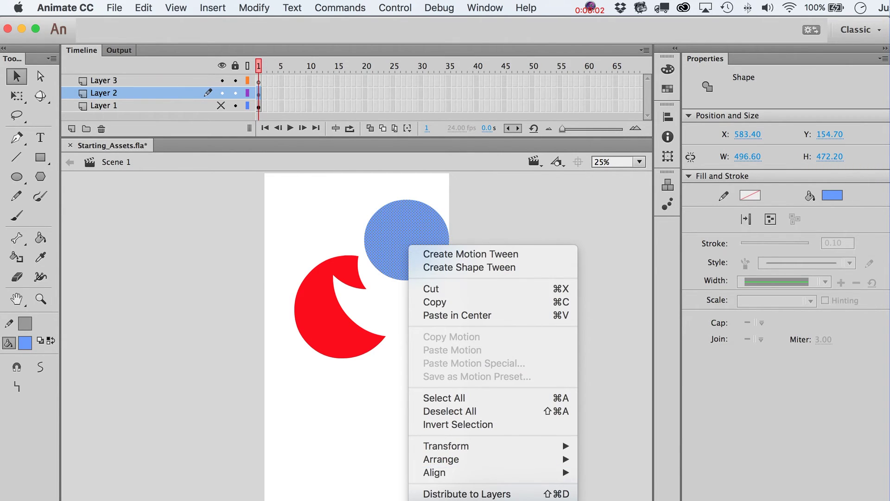
# Convert the blue shape to a Movie Clip symbol named "Blue circle" with centre registration in the Library root
pyautogui.click(463, 195)
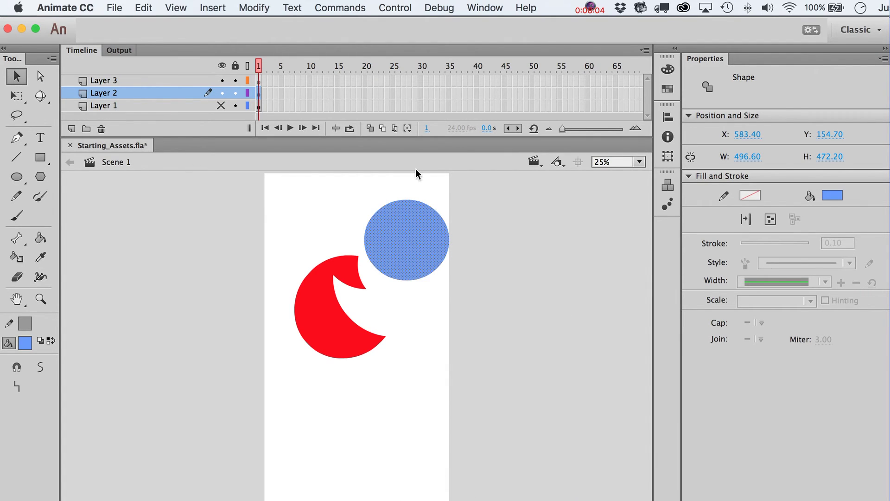
pyautogui.rightClick(404, 208)
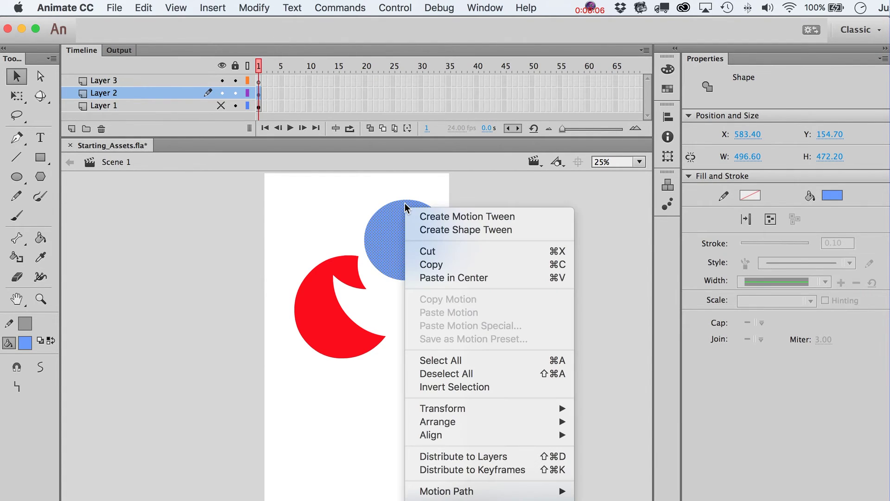
pyautogui.click(604, 255)
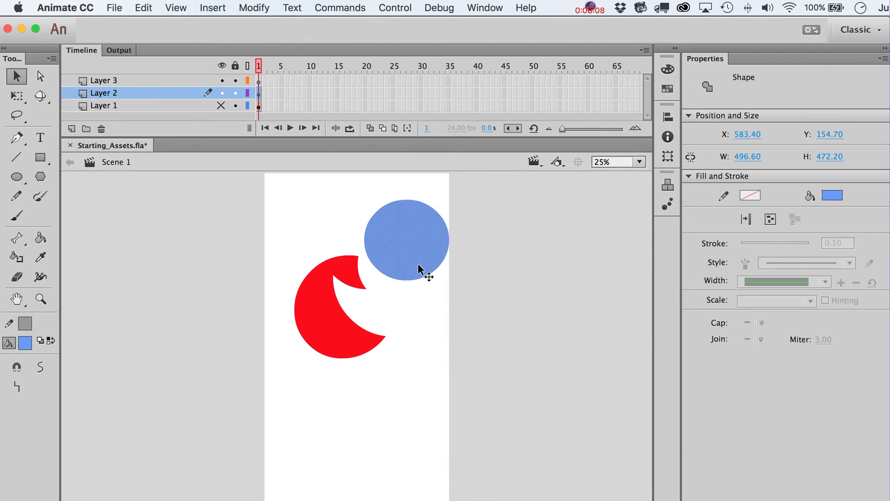
pyautogui.click(254, 8)
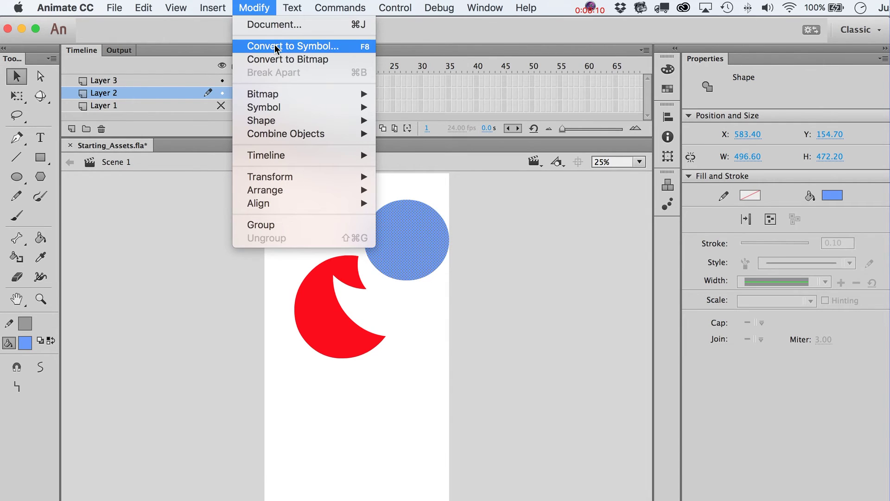
pyautogui.click(276, 46)
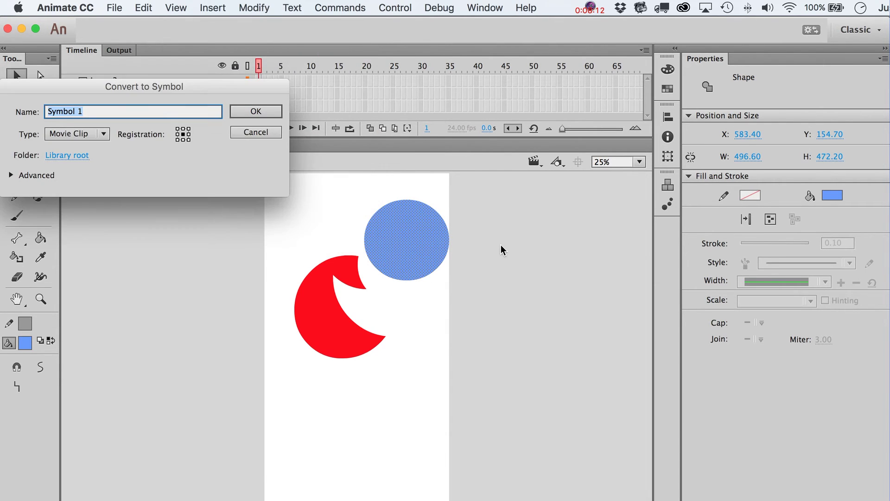
pyautogui.write('Blue Circle')
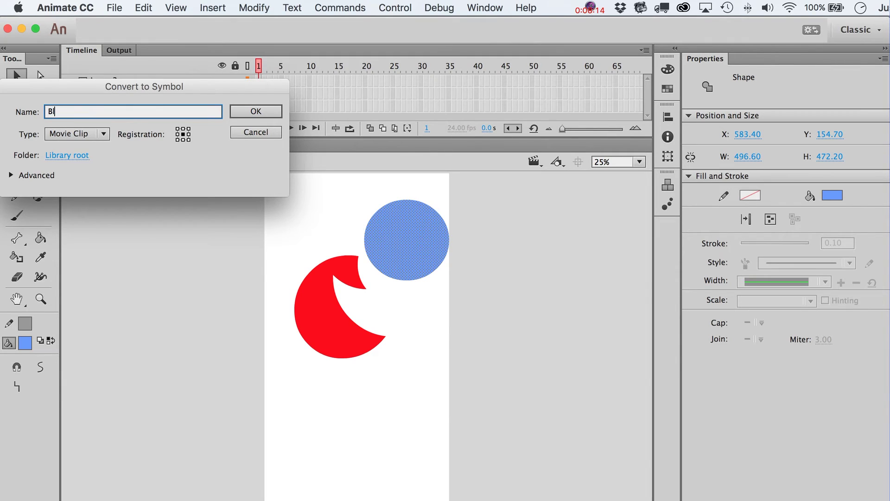
pyautogui.press('Return')
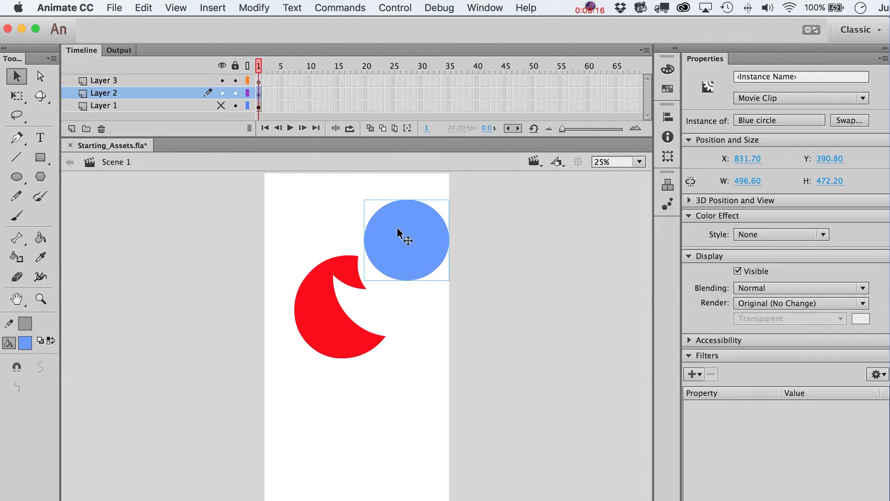
# Overlap the Blue circle instance with the red shape, deselect it there, and move it clear to about X 1035, Y 407 px
pyautogui.moveTo(397, 226); pyautogui.dragTo(410, 212)
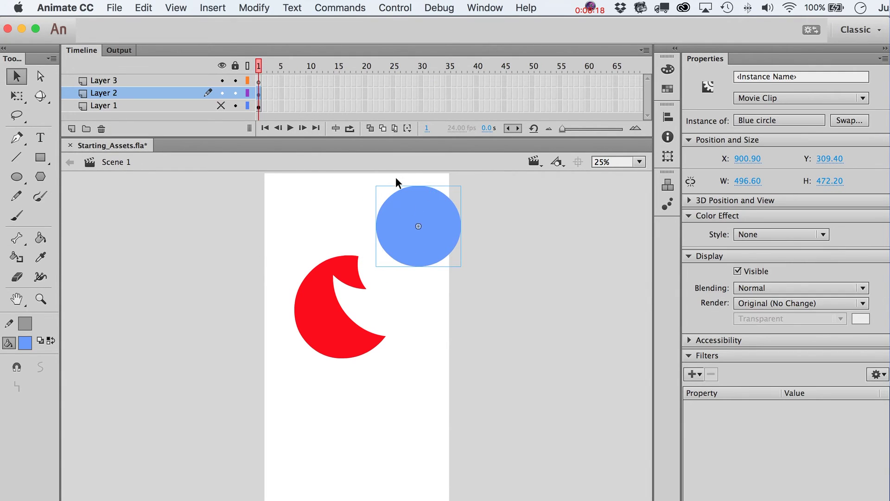
pyautogui.click(492, 253)
pyautogui.click(434, 247)
pyautogui.moveTo(441, 255); pyautogui.dragTo(418, 366)
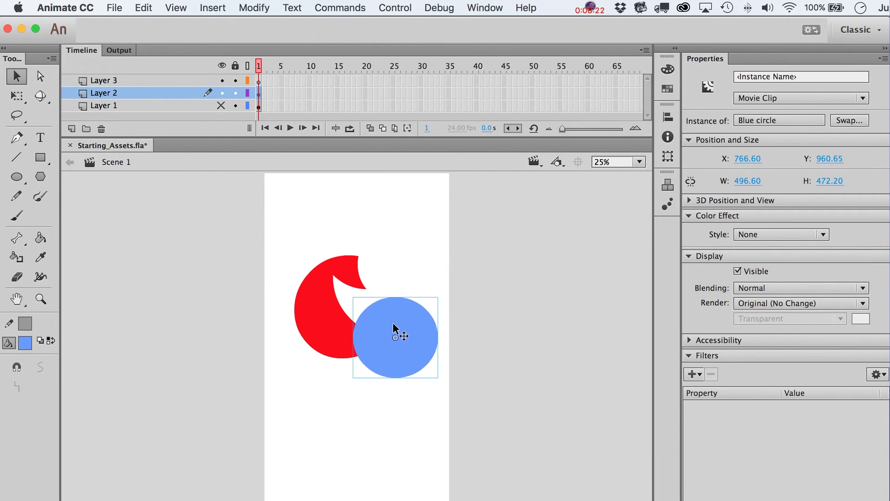
pyautogui.moveTo(397, 327); pyautogui.dragTo(286, 319)
pyautogui.click(207, 433)
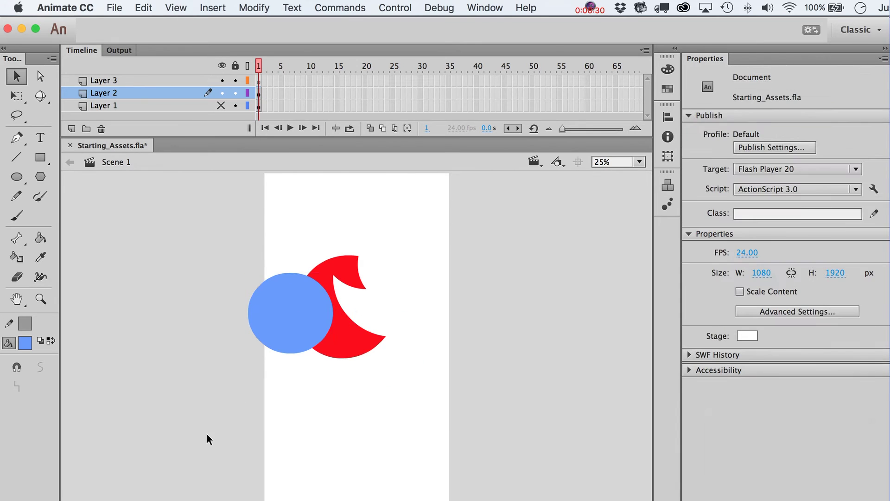
pyautogui.moveTo(278, 280); pyautogui.dragTo(292, 148)
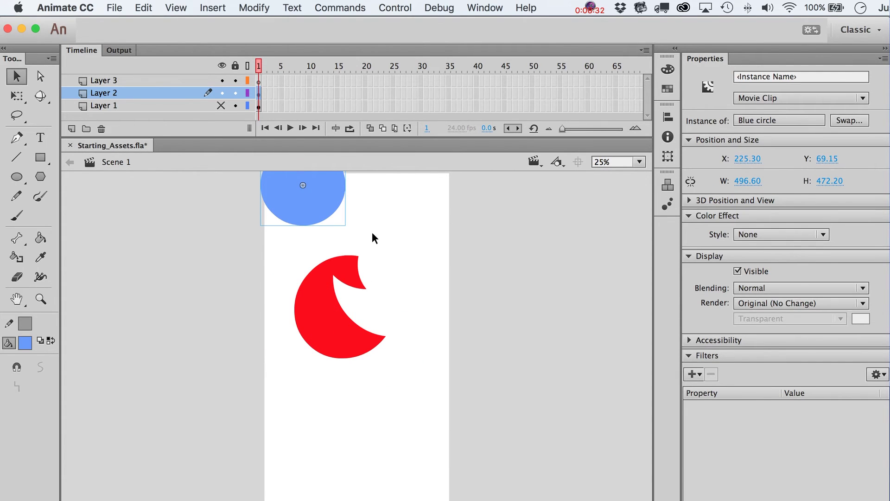
pyautogui.moveTo(293, 210); pyautogui.dragTo(445, 315)
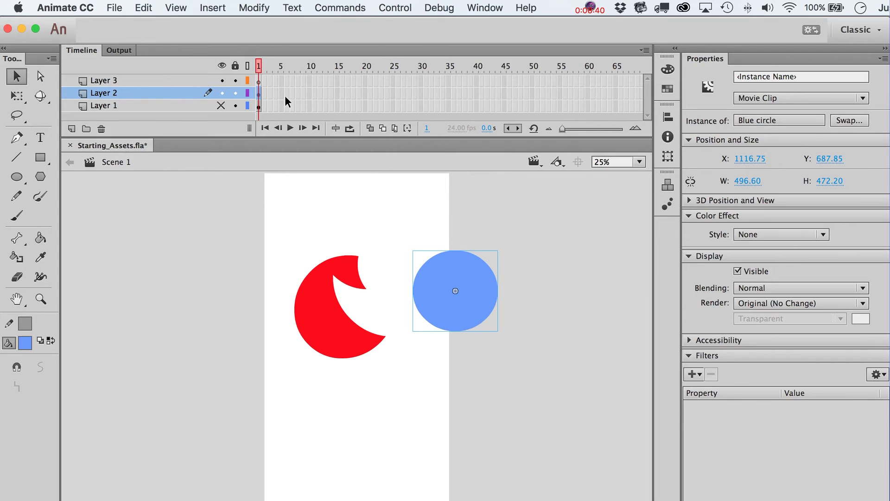
pyautogui.moveTo(456, 285); pyautogui.dragTo(441, 235)
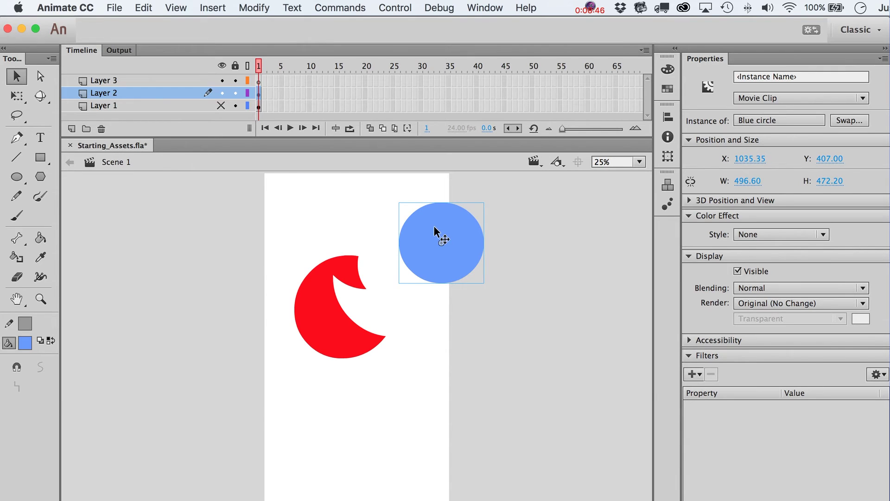
# Edit the Blue circle symbol in place, bending its right and lower edges inward, and return to Scene 1
pyautogui.doubleClick(427, 219)
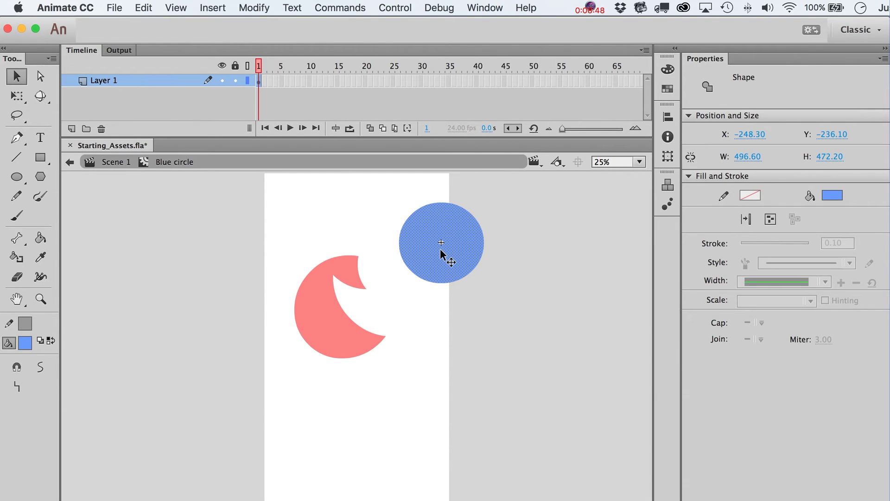
pyautogui.click(515, 230)
pyautogui.moveTo(482, 222); pyautogui.dragTo(441, 240)
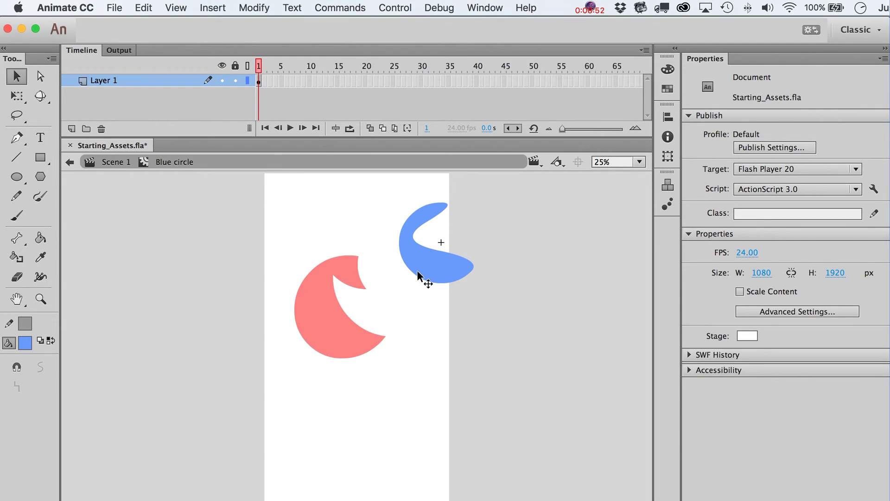
pyautogui.moveTo(422, 277); pyautogui.dragTo(429, 258)
pyautogui.click(129, 167)
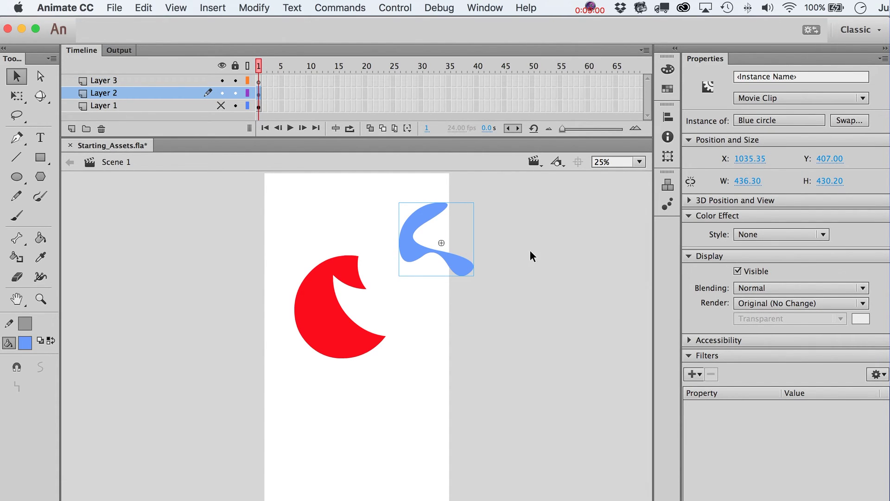
# Place two more Blue circle instances from the Library, one below the first and one at about X 1443, Y 322 px, and close the Library
pyautogui.press('super+l')
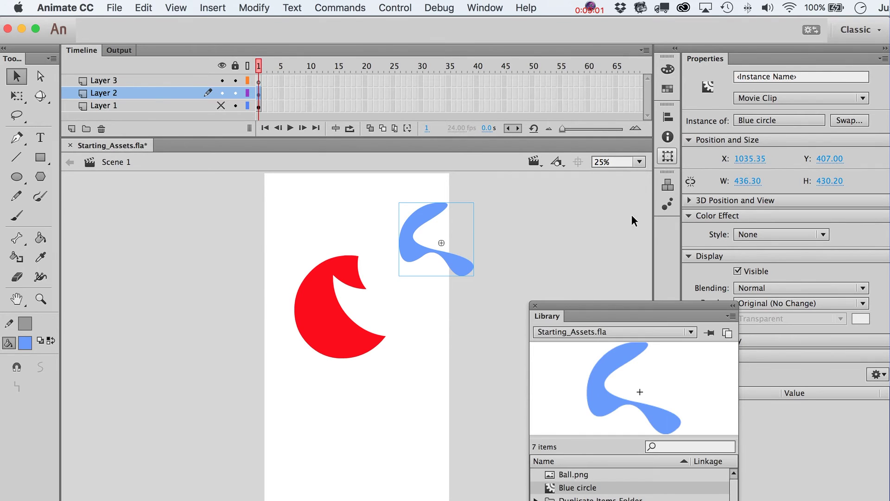
pyautogui.moveTo(589, 305); pyautogui.dragTo(613, 156)
pyautogui.click(466, 5)
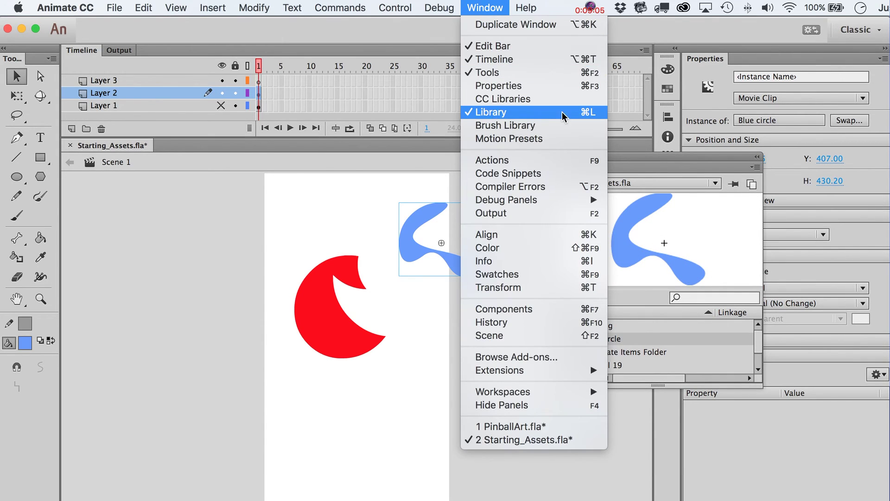
pyautogui.click(583, 116)
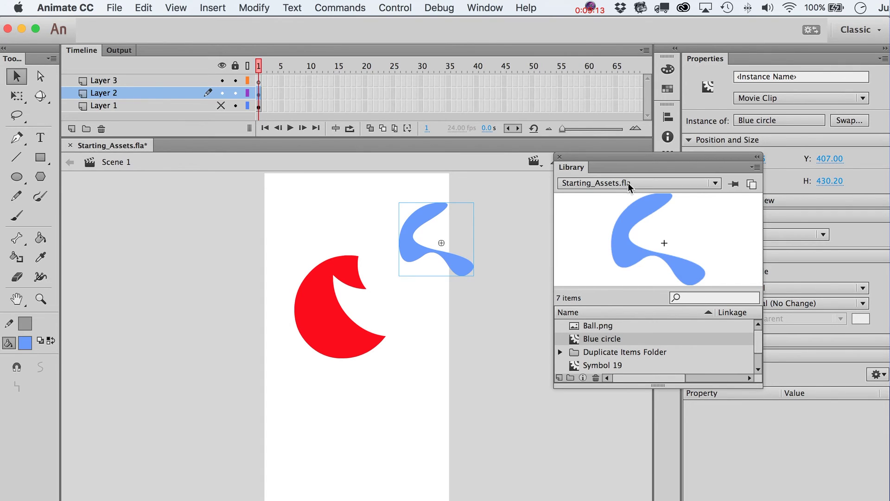
pyautogui.moveTo(569, 344); pyautogui.dragTo(466, 351)
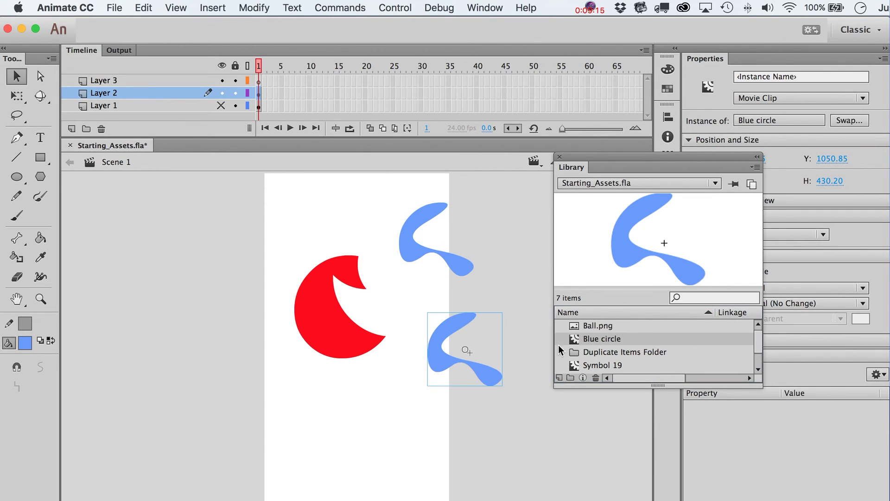
pyautogui.moveTo(575, 343); pyautogui.dragTo(508, 227)
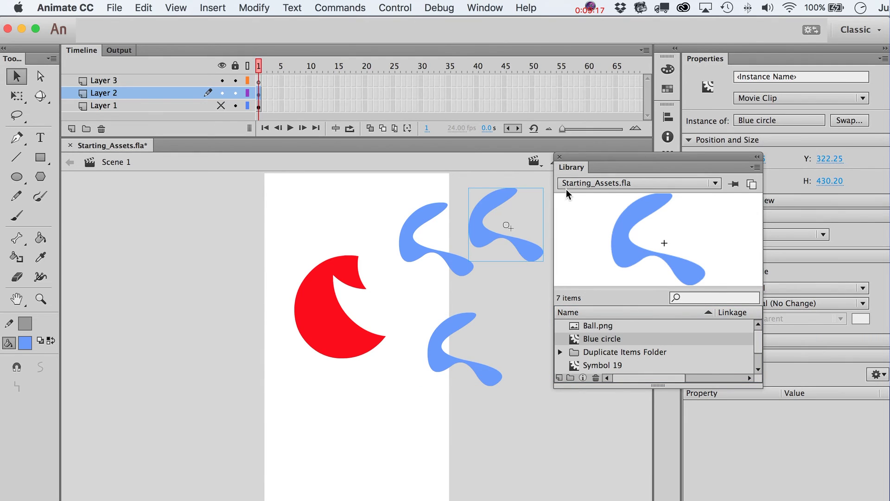
pyautogui.click(559, 158)
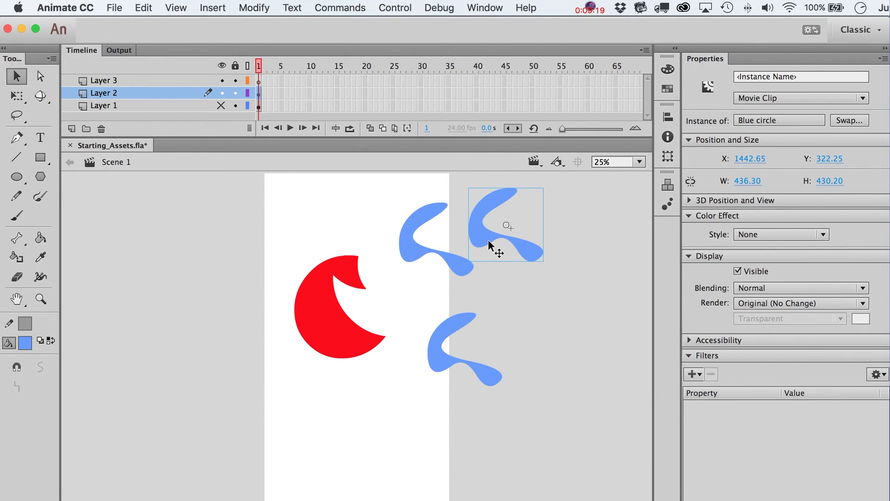
# Edit the Blue circle symbol from the newest instance, pushing up its lower-right lobe to thin it, and return to Scene 1
pyautogui.doubleClick(490, 244)
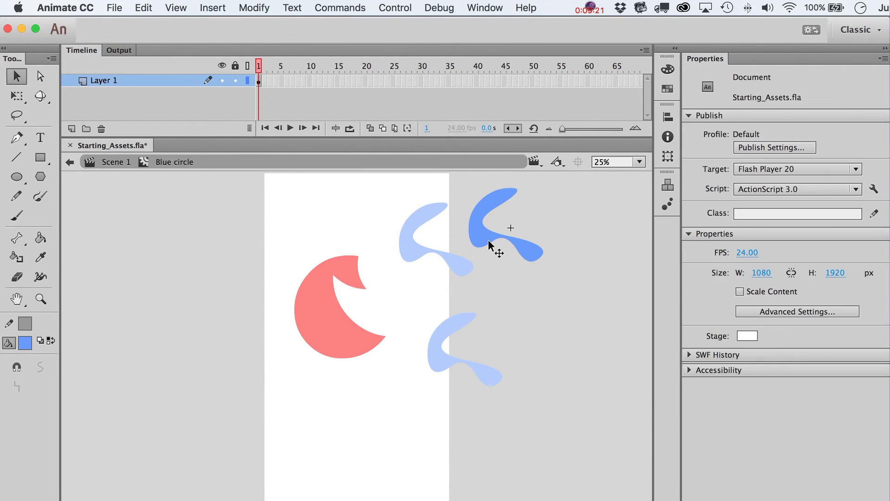
pyautogui.moveTo(531, 260)
pyautogui.mouseDown()
pyautogui.moveTo(548, 251)
pyautogui.moveTo(534, 251)
pyautogui.mouseUp()
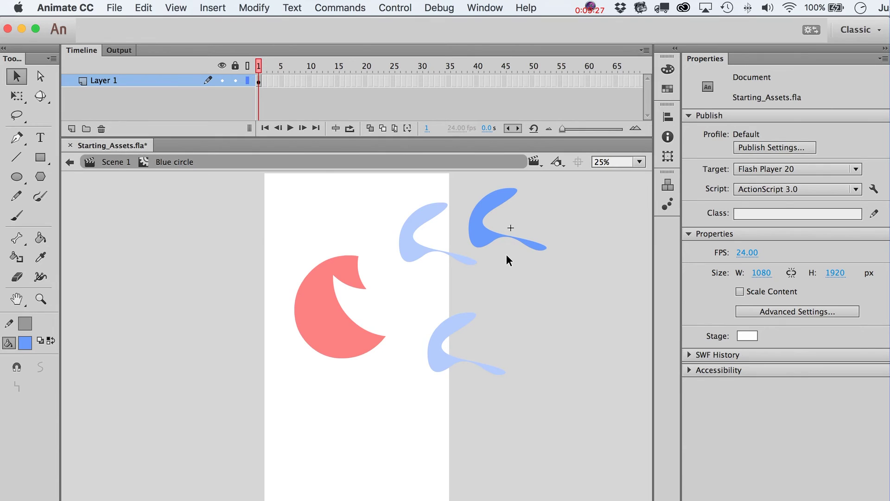
pyautogui.click(115, 162)
# Paste another Blue circle instance near the stage's upper-left edge and, inside its symbol, pull the lower-left curve outward
pyautogui.press('super+v')
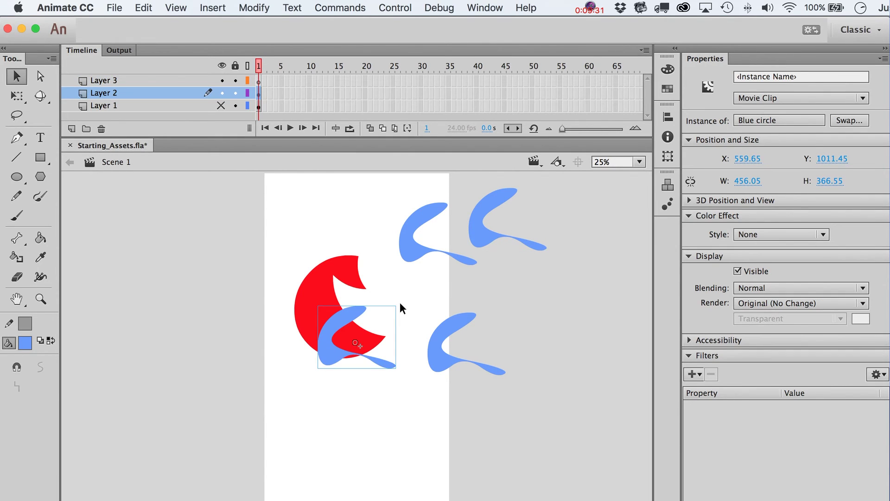
pyautogui.moveTo(359, 317); pyautogui.dragTo(239, 206)
pyautogui.doubleClick(238, 206)
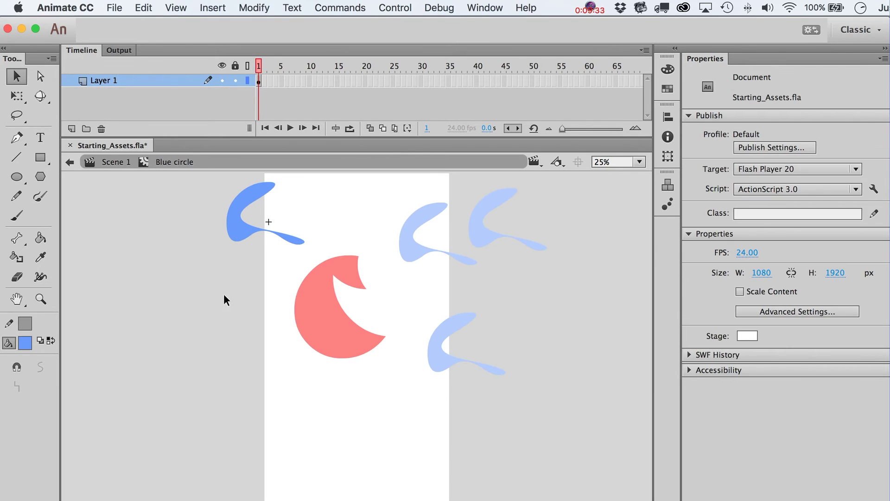
pyautogui.moveTo(239, 240); pyautogui.dragTo(208, 239)
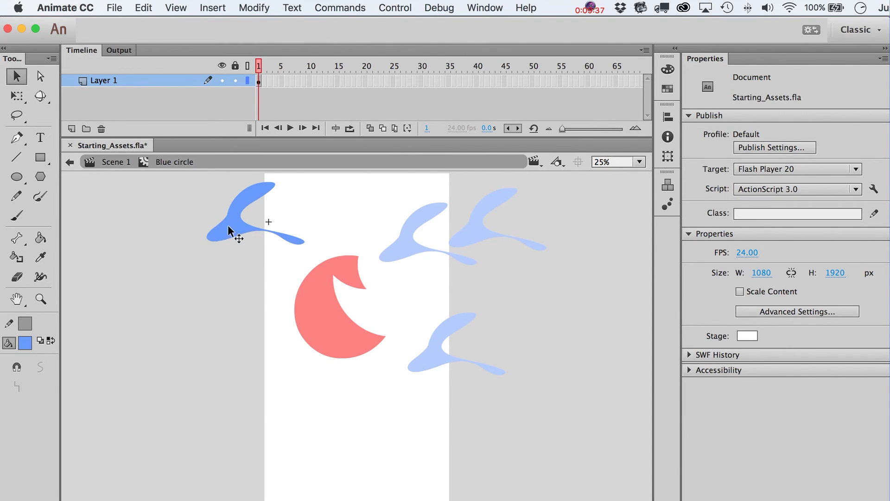
# Return to Scene 1 and duplicate the selected instance's symbol as Blue circle copy
pyautogui.click(116, 163)
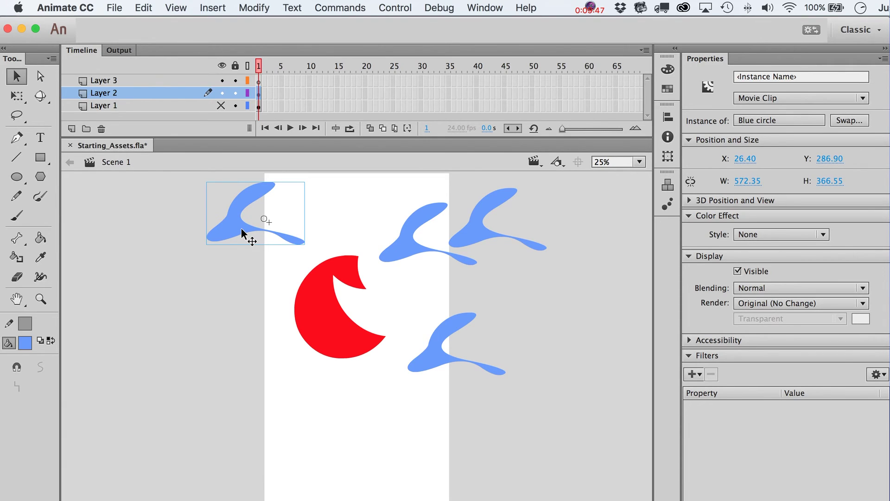
pyautogui.click(245, 4)
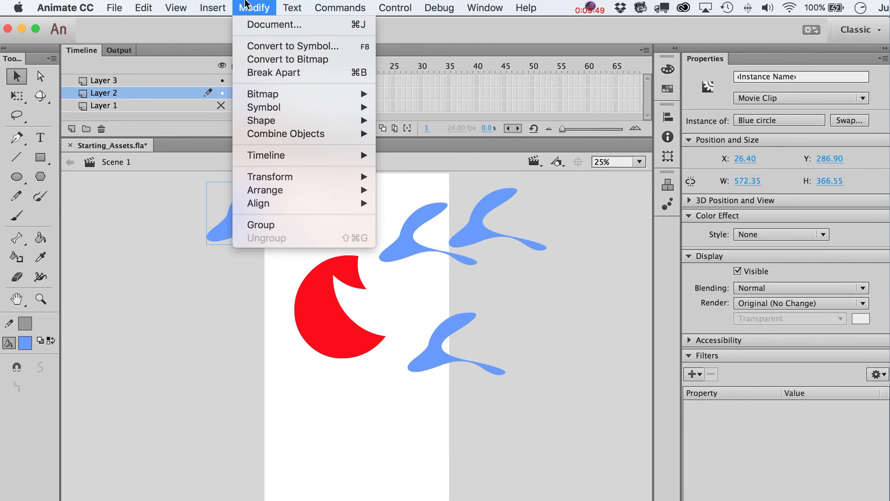
pyautogui.moveTo(325, 107)
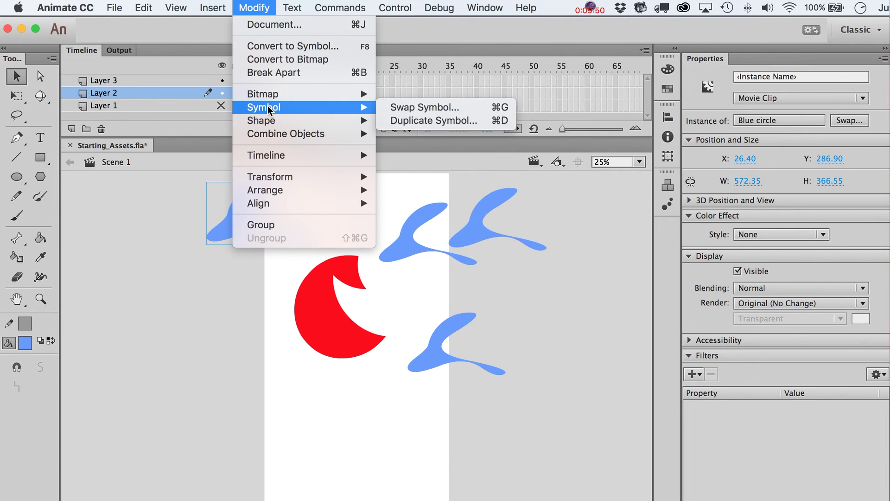
pyautogui.click(442, 122)
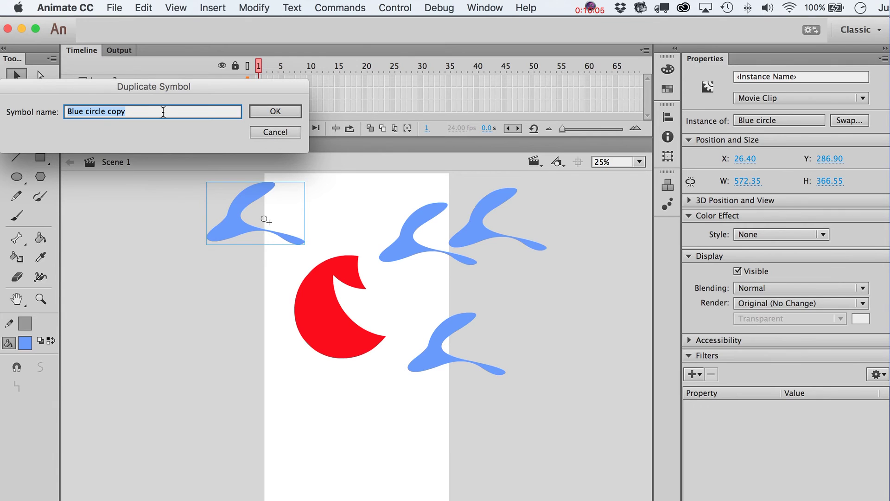
pyautogui.click(280, 113)
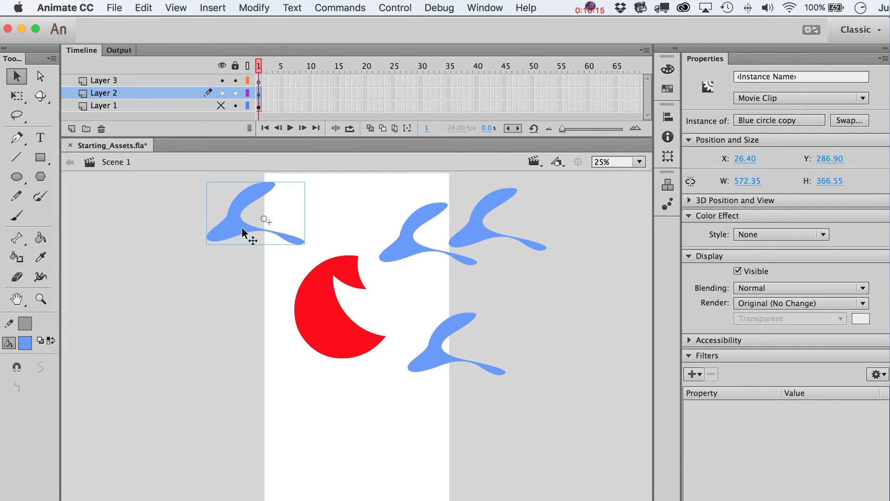
# Replace the artwork inside Blue circle copy with a circle about 562 px wide, and move its Scene 1 instance to about X -136, Y 364
pyautogui.press('super+l')
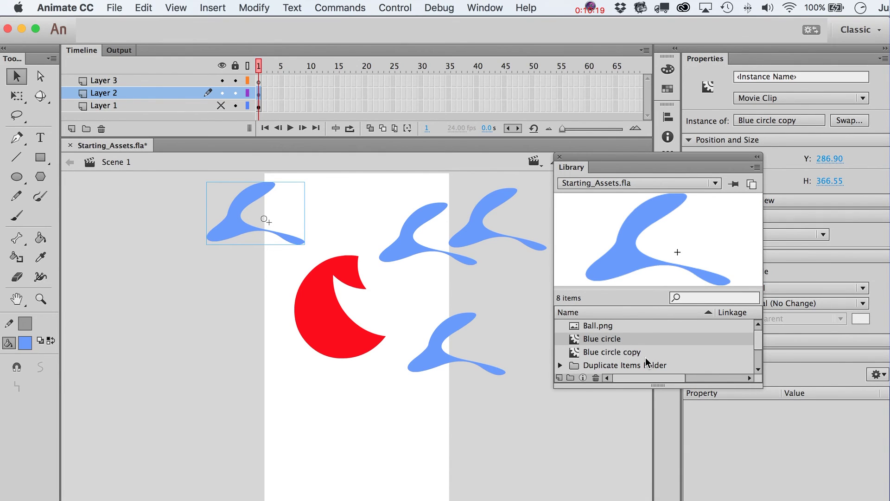
pyautogui.doubleClick(232, 222)
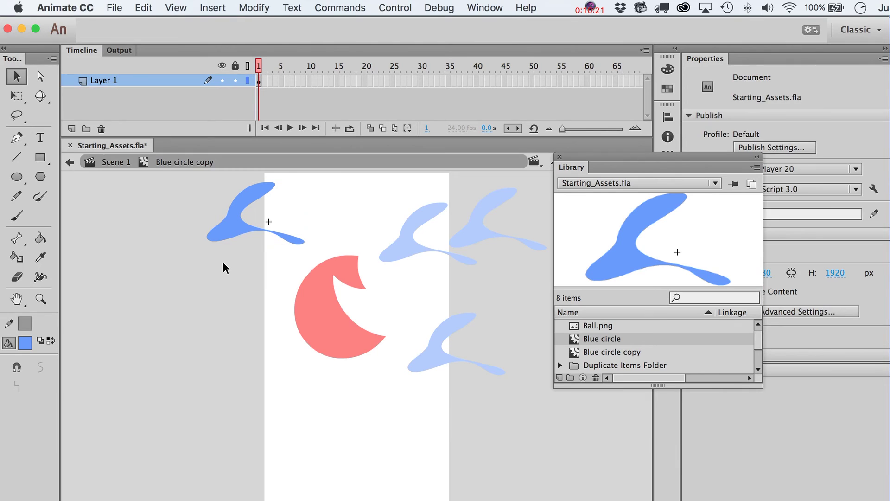
pyautogui.click(235, 236)
pyautogui.press('Delete')
pyautogui.press('o')
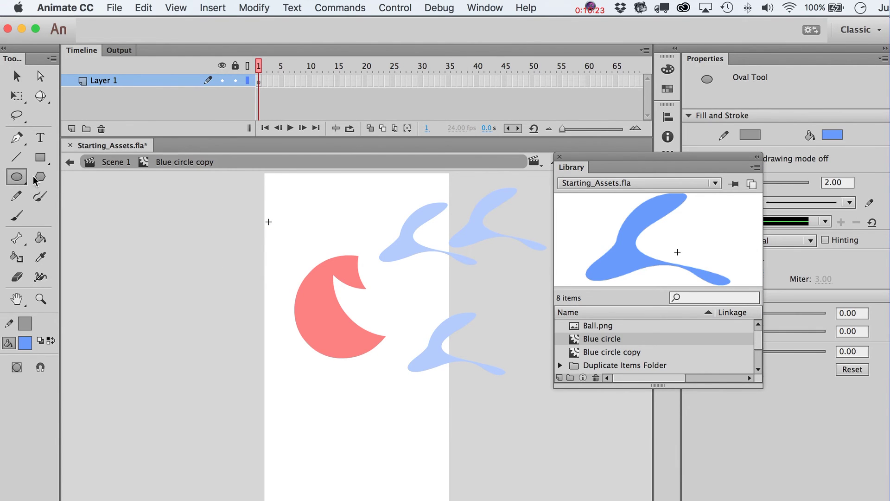
pyautogui.moveTo(196, 189)
pyautogui.mouseDown()
pyautogui.moveTo(308, 264)
pyautogui.moveTo(288, 258)
pyautogui.moveTo(293, 267)
pyautogui.mouseUp()
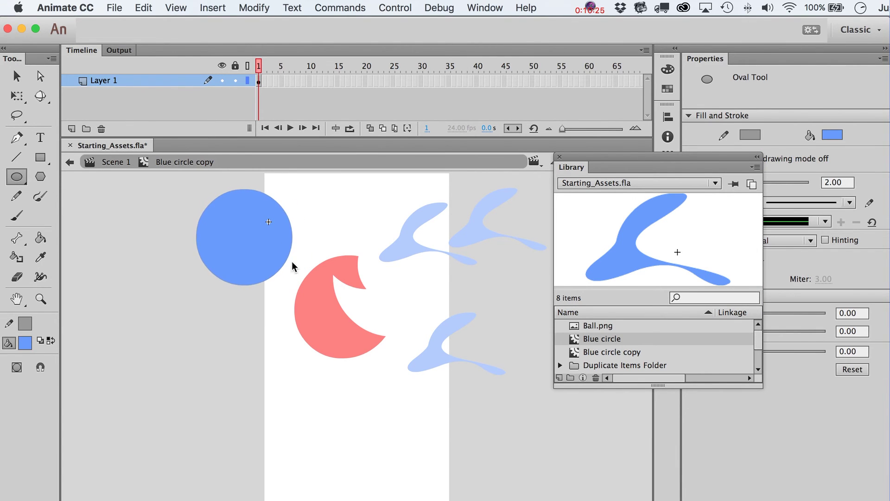
pyautogui.press('v')
pyautogui.click(117, 162)
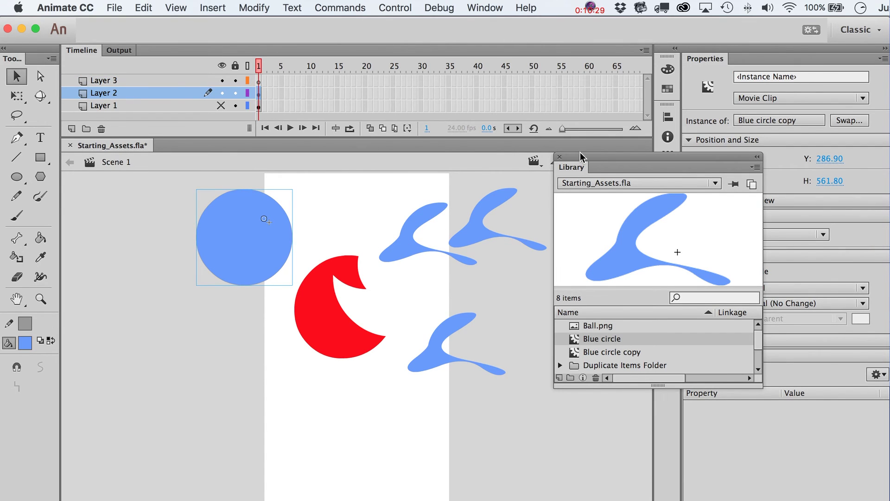
pyautogui.click(559, 158)
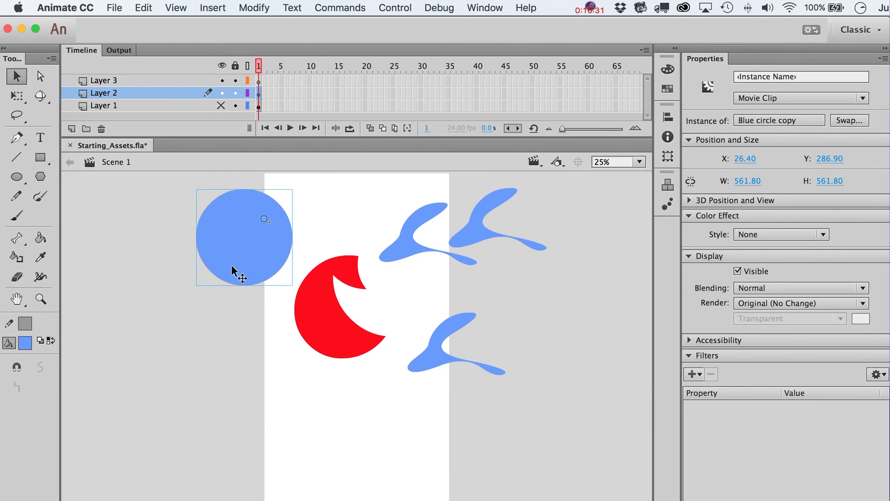
pyautogui.moveTo(265, 262); pyautogui.dragTo(237, 274)
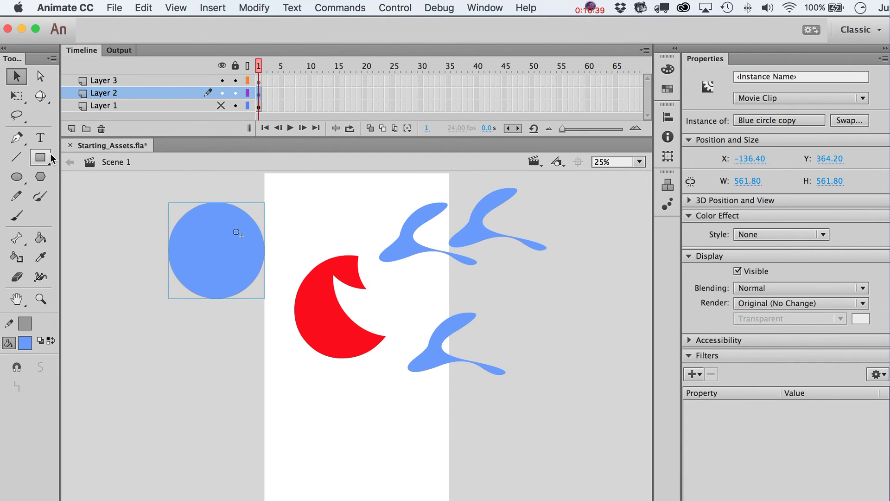
# Draw a green-filled rectangle on Layer 2 below the red shape
pyautogui.click(16, 177)
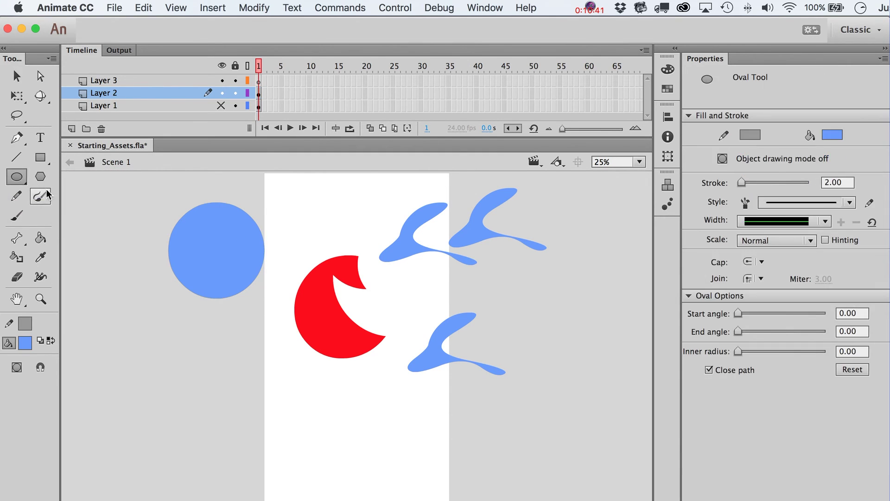
pyautogui.click(40, 157)
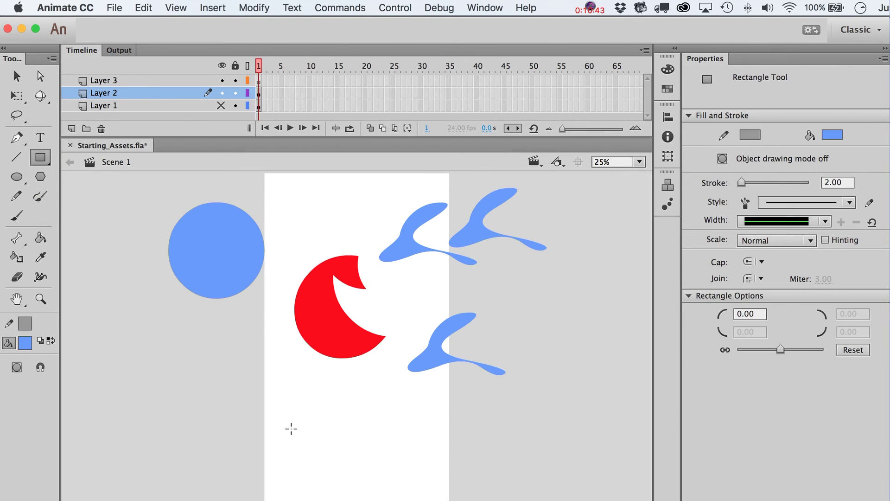
pyautogui.click(25, 343)
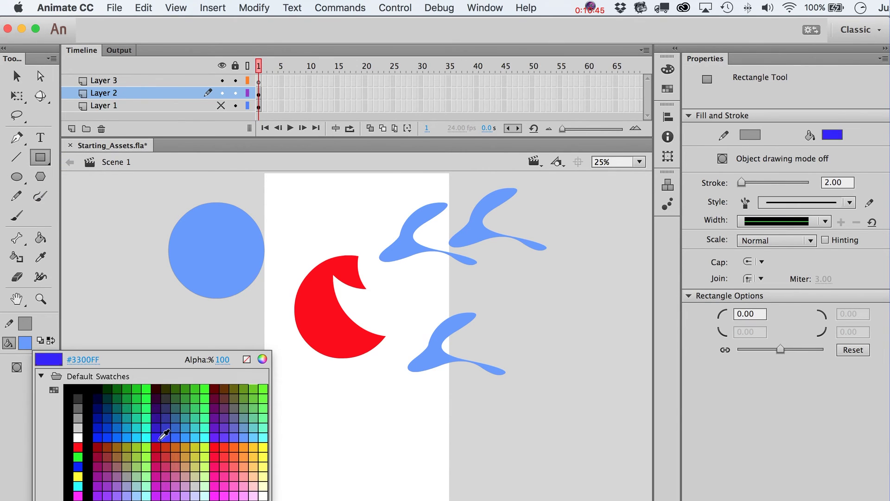
pyautogui.click(209, 382)
pyautogui.moveTo(285, 381); pyautogui.dragTo(389, 470)
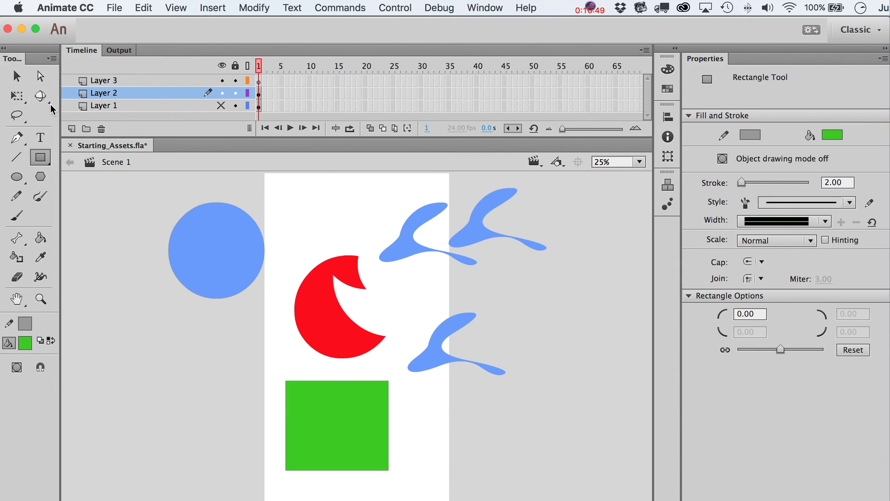
# Reshape the green rectangle into a left-leaning parallelogram by moving each of its four corners with the Selection tool
pyautogui.click(16, 76)
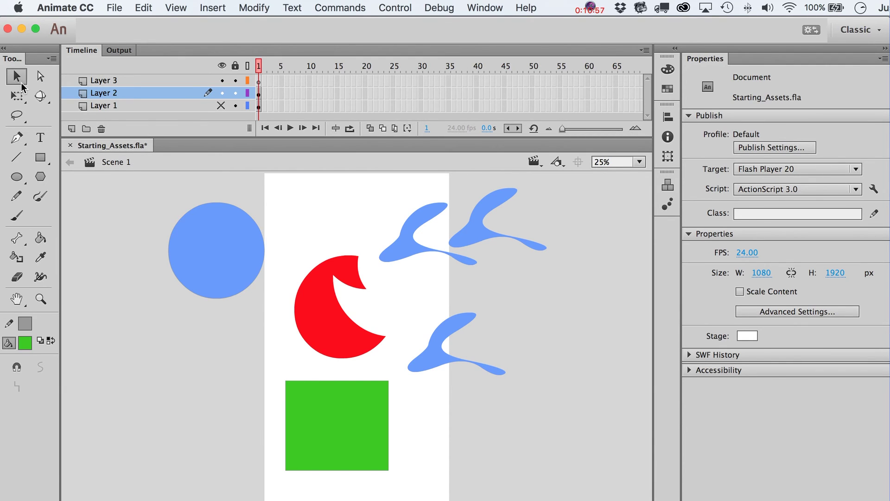
pyautogui.click(18, 178)
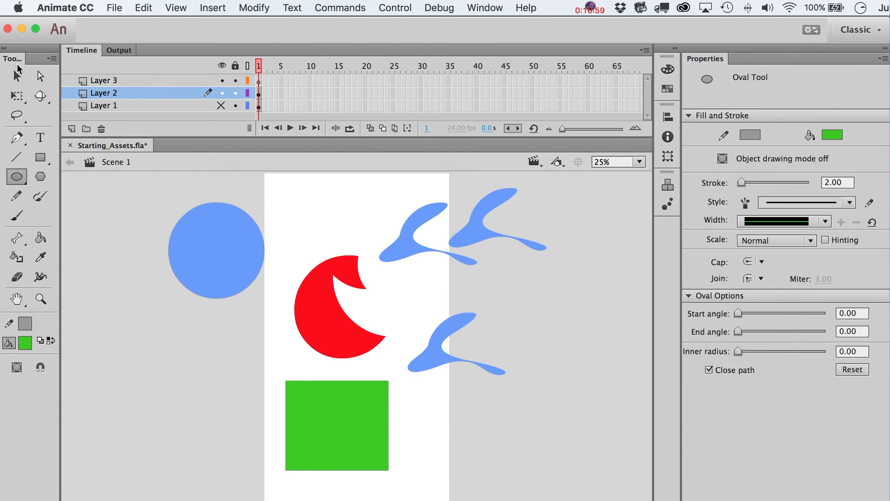
pyautogui.click(17, 76)
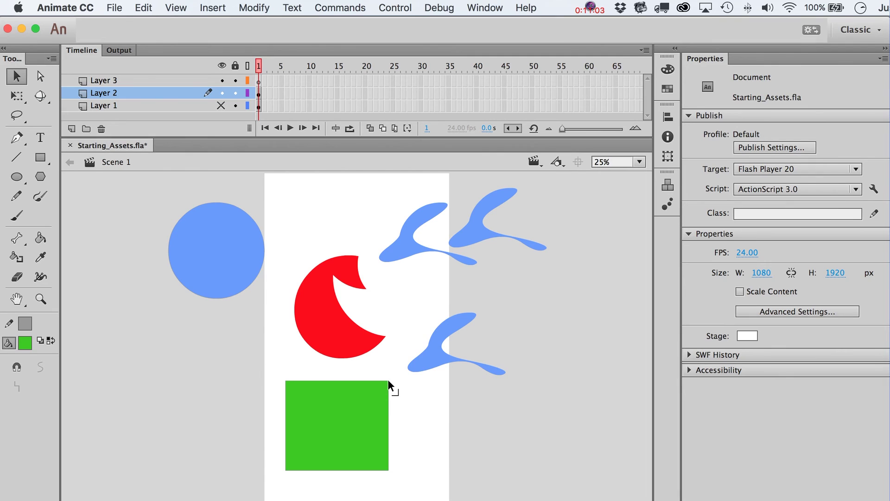
pyautogui.moveTo(388, 470); pyautogui.dragTo(423, 472)
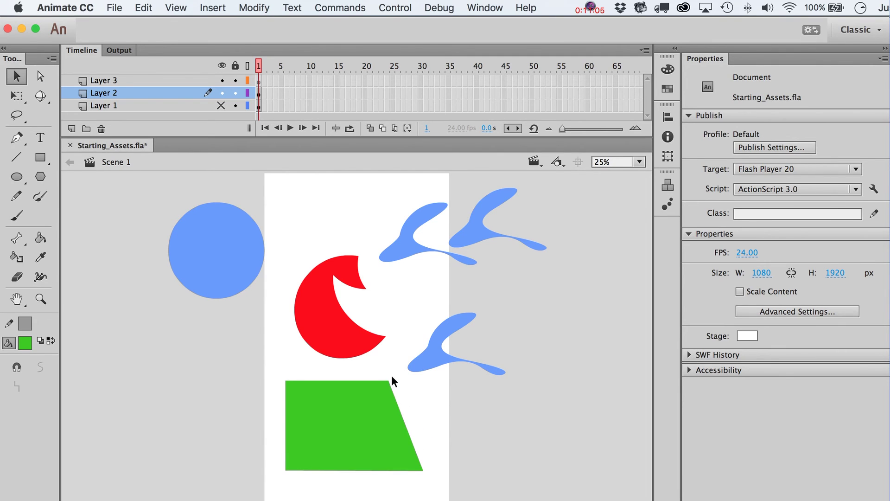
pyautogui.moveTo(388, 381); pyautogui.dragTo(347, 372)
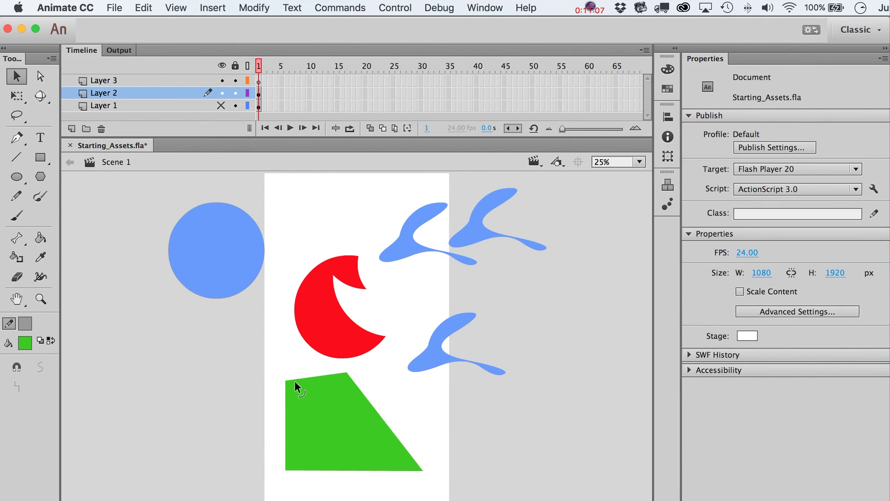
pyautogui.moveTo(285, 381); pyautogui.dragTo(222, 372)
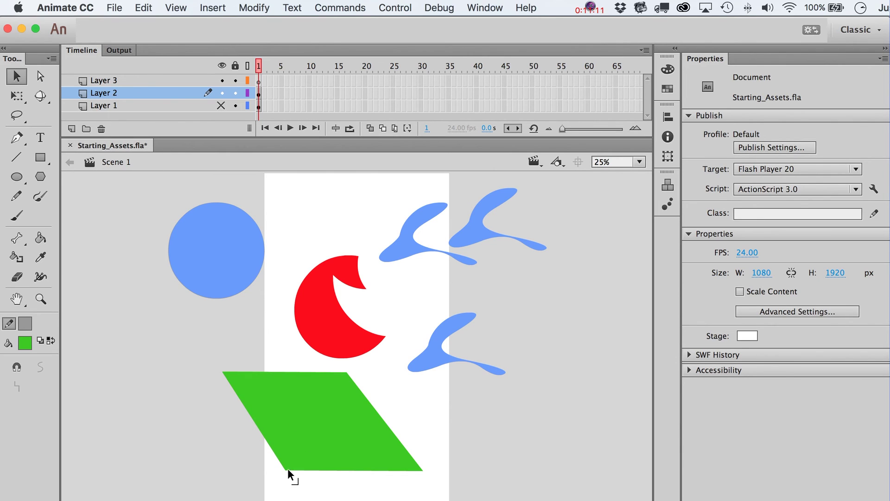
pyautogui.moveTo(286, 469)
pyautogui.mouseDown()
pyautogui.moveTo(209, 461)
pyautogui.moveTo(295, 467)
pyautogui.moveTo(297, 438)
pyautogui.moveTo(300, 468)
pyautogui.mouseUp()
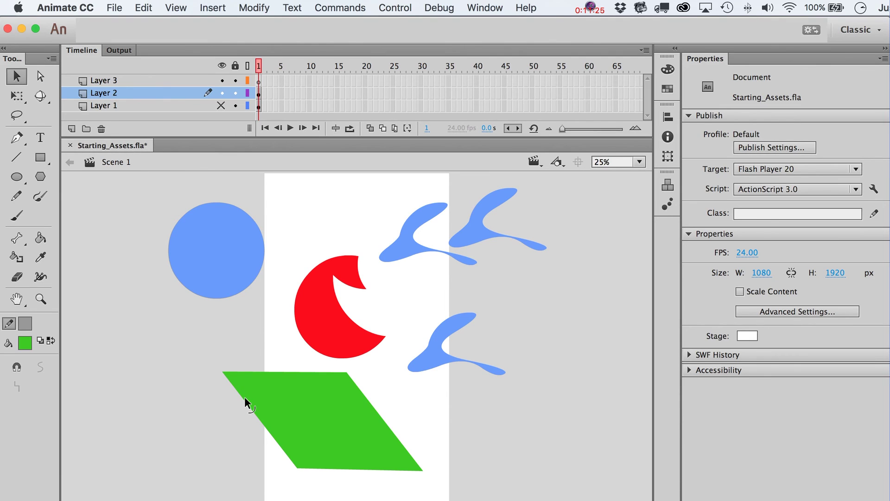
# Try bending the green parallelogram's left and upper edges inward, and undo both bends
pyautogui.moveTo(244, 396)
pyautogui.mouseDown()
pyautogui.moveTo(279, 386)
pyautogui.moveTo(182, 408)
pyautogui.moveTo(257, 395)
pyautogui.mouseUp()
pyautogui.moveTo(284, 369); pyautogui.dragTo(288, 384)
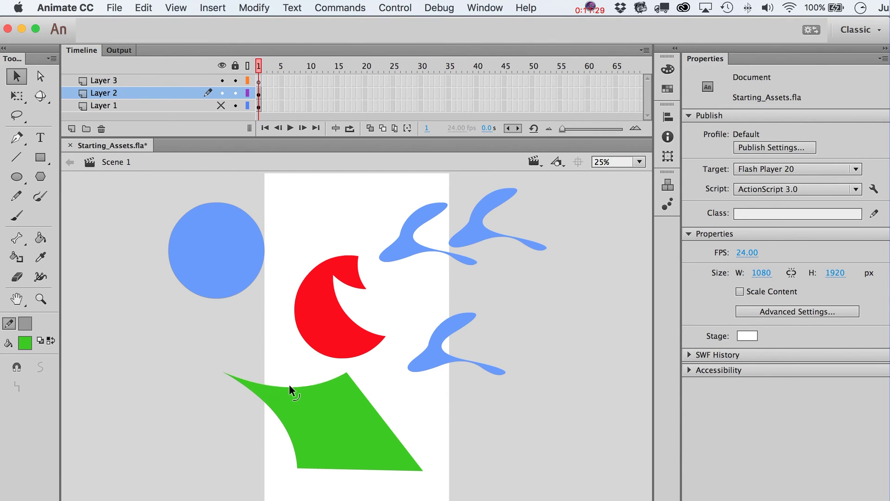
pyautogui.press('super+z')
pyautogui.press('super+z')
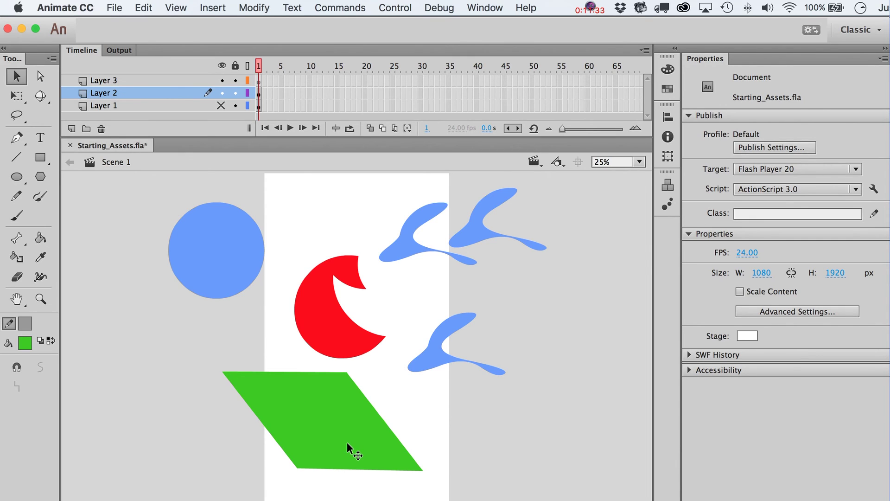
# With the Subselection tool, extend the green shape's upper-left anchor point up and outward, and shift the whole shape slightly down and left
pyautogui.click(40, 79)
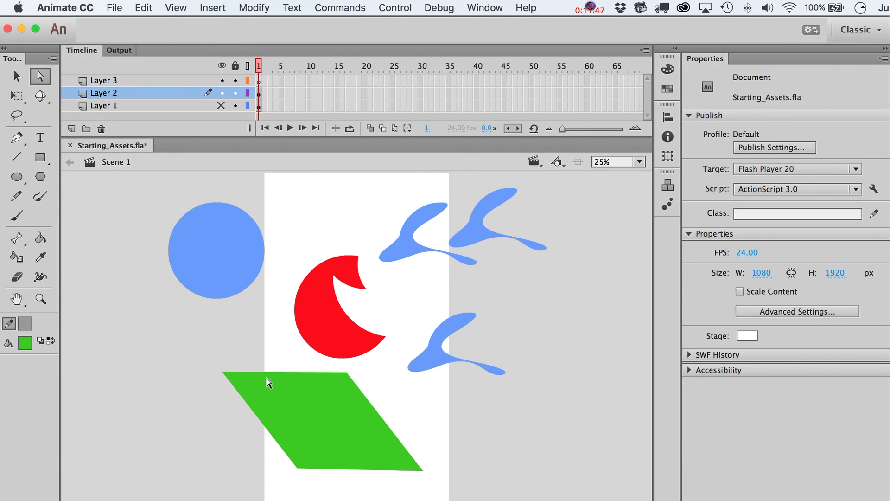
pyautogui.click(286, 379)
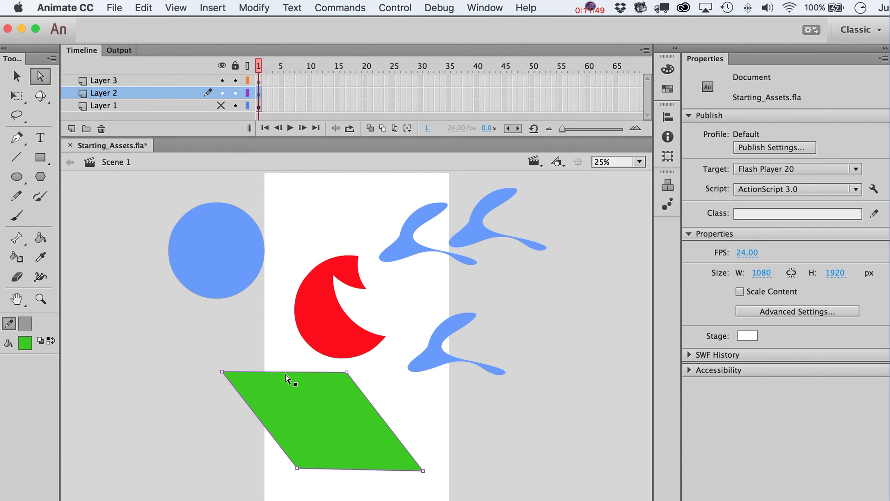
pyautogui.click(262, 416)
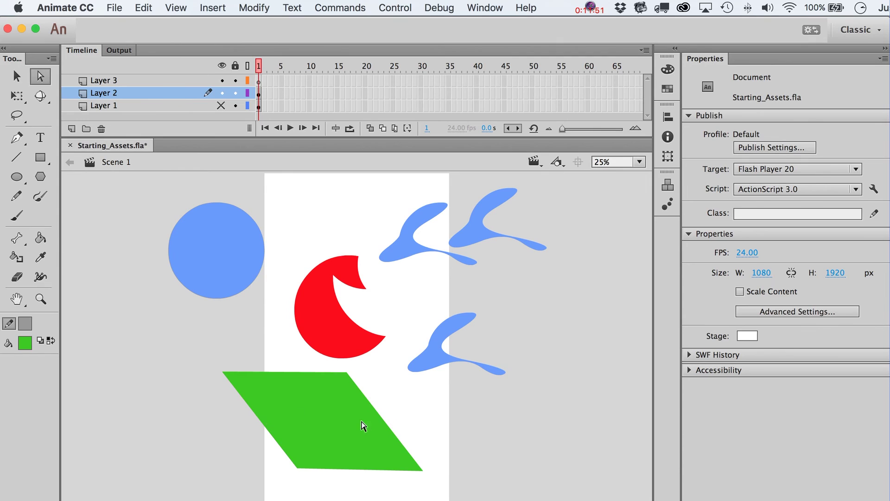
pyautogui.click(363, 397)
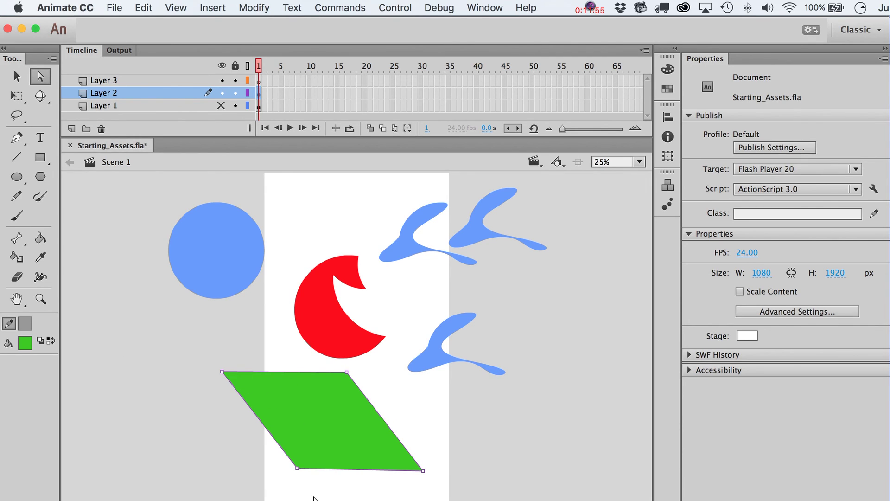
pyautogui.moveTo(223, 372); pyautogui.dragTo(194, 335)
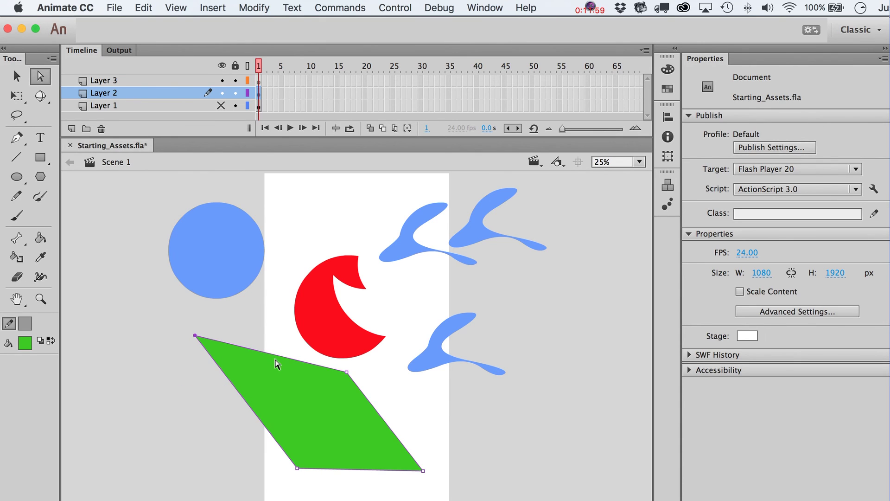
pyautogui.moveTo(277, 361)
pyautogui.mouseDown()
pyautogui.moveTo(280, 389)
pyautogui.moveTo(273, 366)
pyautogui.mouseUp()
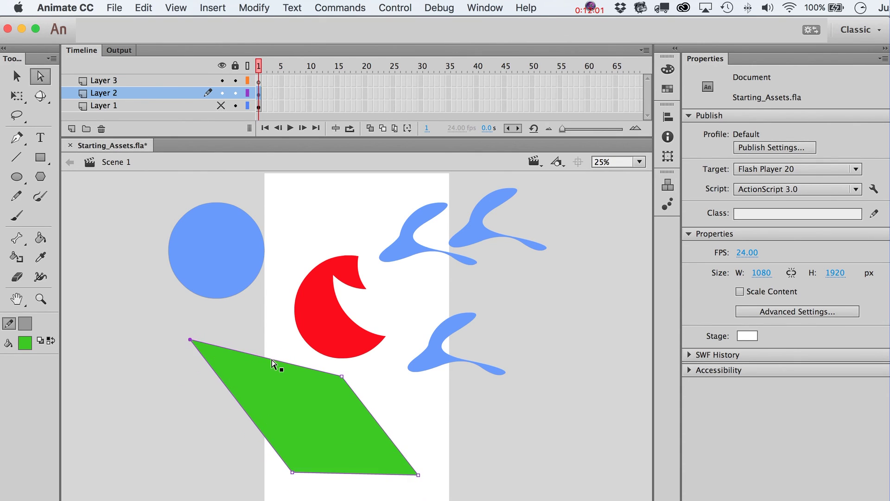
# Move the green shape's upper-right anchor point down and lower-right one inward, and pull its upper-left corner slightly inward with the Selection tool
pyautogui.click(250, 411)
pyautogui.moveTo(342, 376); pyautogui.dragTo(343, 397)
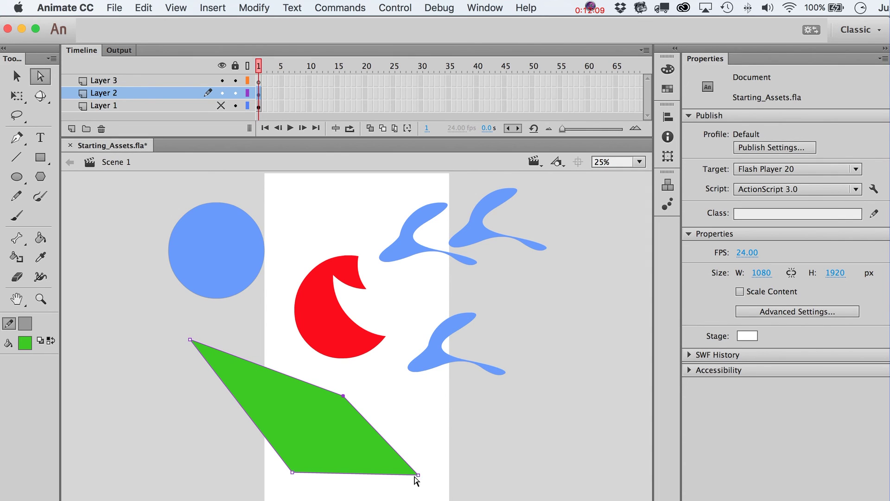
pyautogui.moveTo(419, 477); pyautogui.dragTo(401, 481)
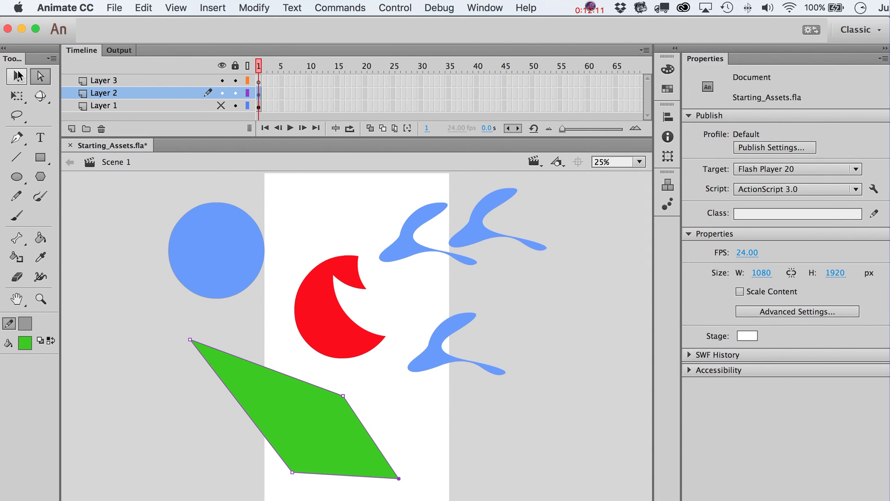
pyautogui.click(17, 75)
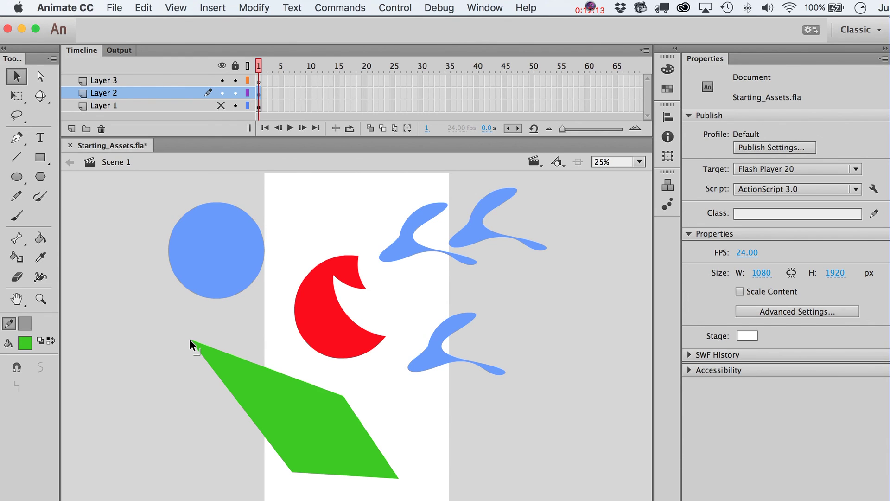
pyautogui.moveTo(190, 338)
pyautogui.mouseDown()
pyautogui.moveTo(172, 357)
pyautogui.moveTo(187, 371)
pyautogui.moveTo(205, 343)
pyautogui.mouseUp()
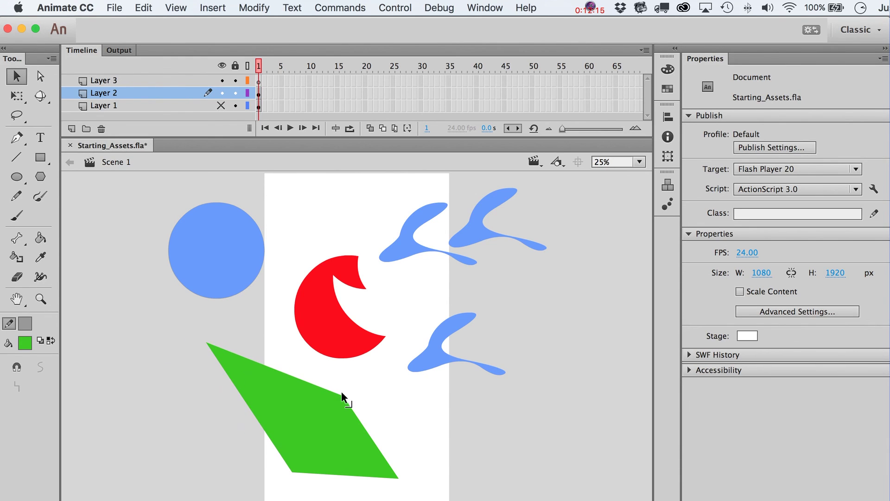
# Pull the green shape's upper-right corner outward and bend its right edge slightly inward with the Selection tool
pyautogui.moveTo(342, 395); pyautogui.dragTo(380, 389)
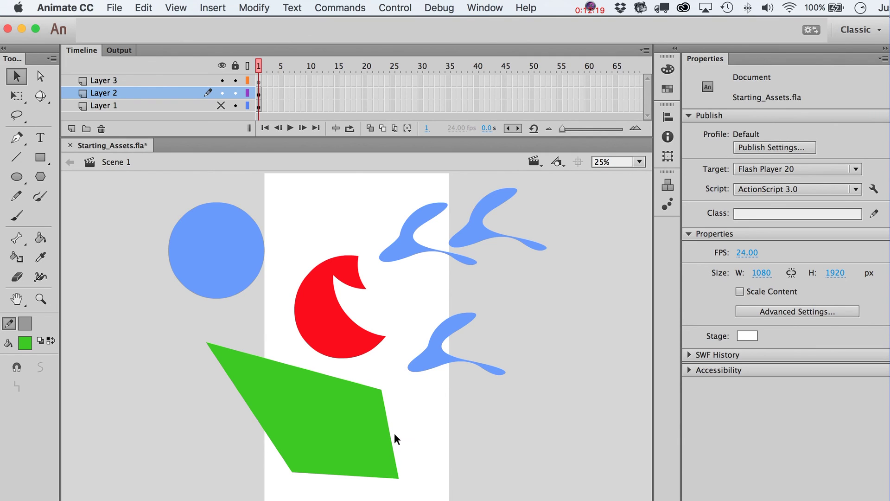
pyautogui.moveTo(391, 432)
pyautogui.mouseDown()
pyautogui.moveTo(424, 423)
pyautogui.moveTo(370, 419)
pyautogui.moveTo(361, 437)
pyautogui.moveTo(380, 438)
pyautogui.moveTo(392, 421)
pyautogui.moveTo(368, 446)
pyautogui.moveTo(434, 435)
pyautogui.moveTo(387, 427)
pyautogui.mouseUp()
pyautogui.rightClick(316, 372)
pyautogui.click(275, 352)
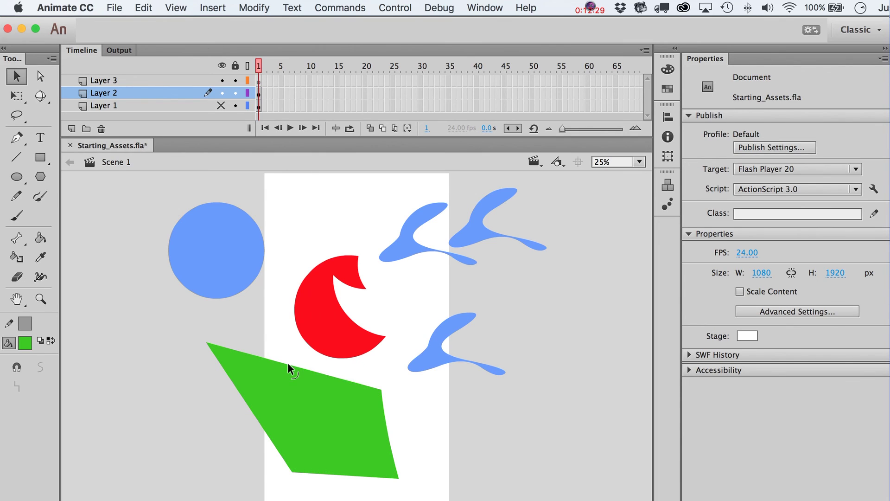
# Pull new corner points inward from the green shape's upper, left, lower and right edges, and one upward into a spike from its upper edge
pyautogui.moveTo(287, 363); pyautogui.dragTo(316, 410)
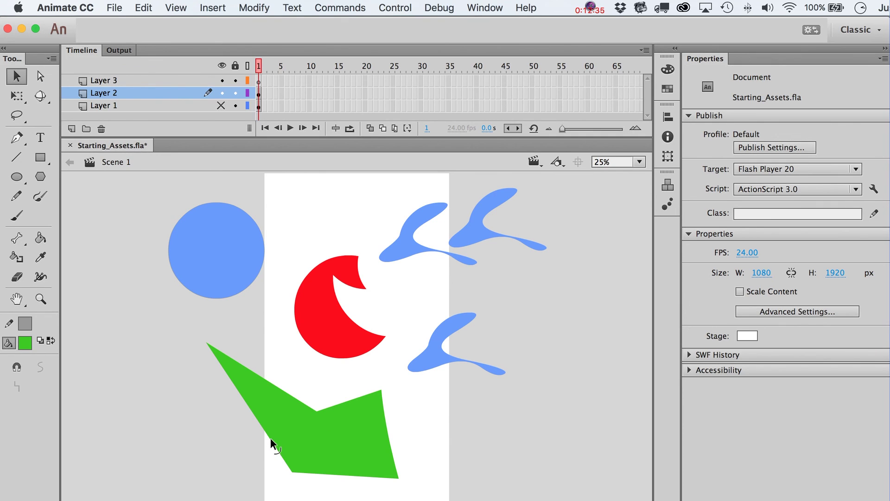
pyautogui.moveTo(271, 438); pyautogui.dragTo(280, 415)
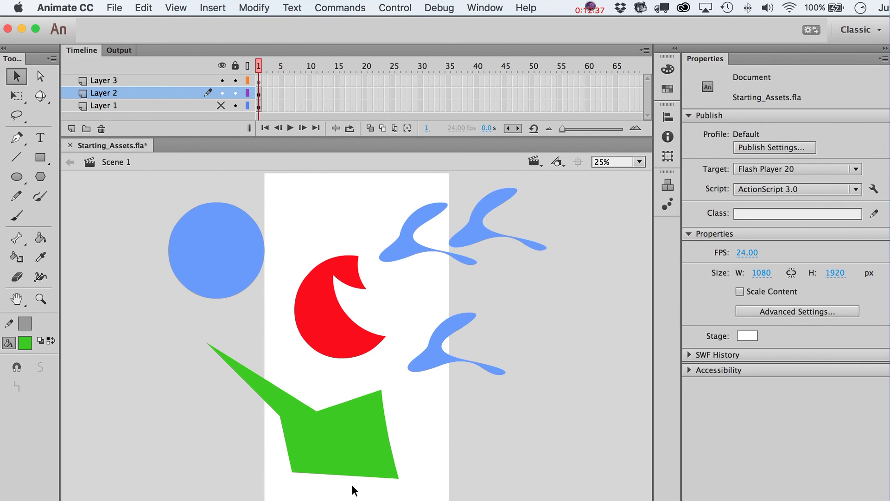
pyautogui.moveTo(350, 475); pyautogui.dragTo(355, 421)
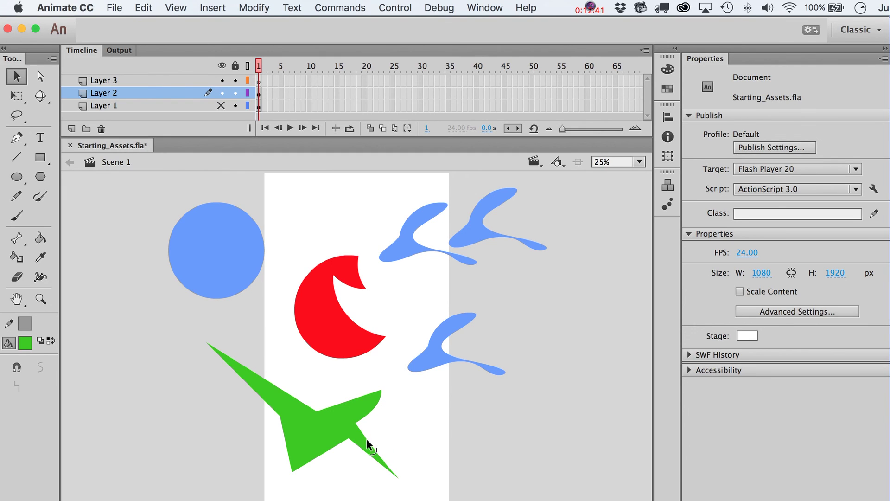
pyautogui.moveTo(339, 402)
pyautogui.mouseDown()
pyautogui.moveTo(335, 362)
pyautogui.moveTo(330, 405)
pyautogui.mouseUp()
# Display the green shape's anchor points with the Subselection tool, and move the whole shape left with the Selection tool
pyautogui.click(40, 77)
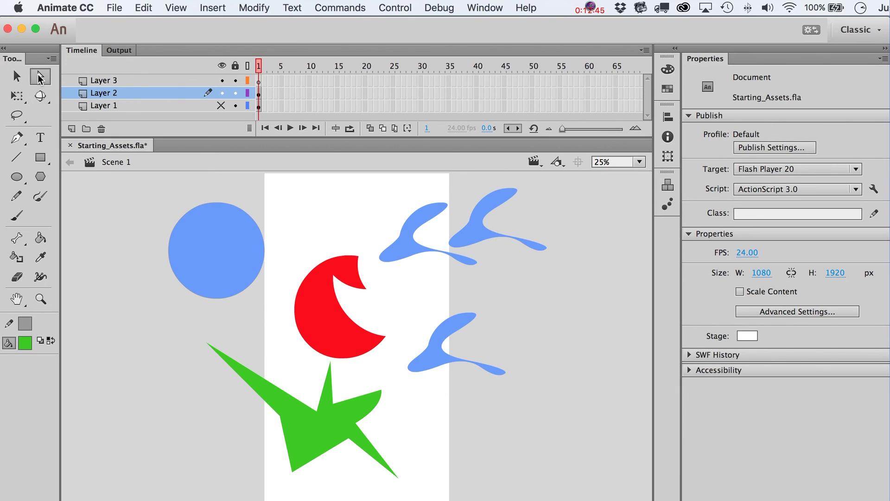
pyautogui.click(359, 428)
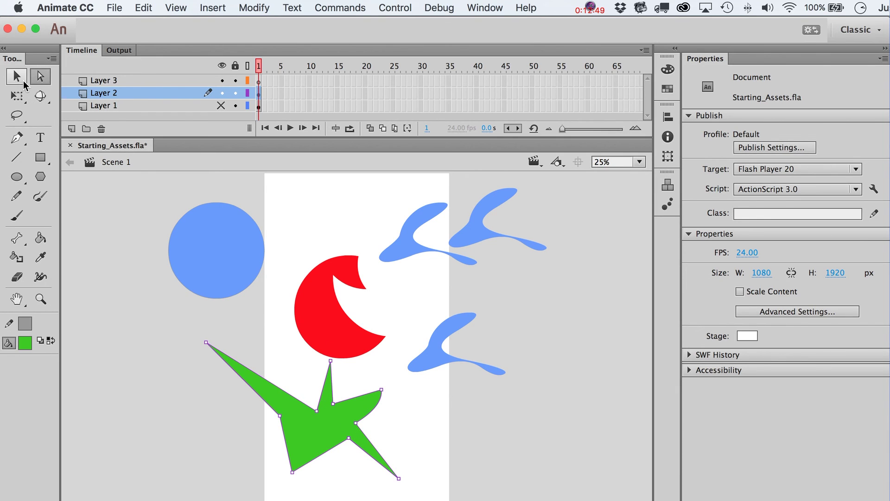
pyautogui.click(24, 83)
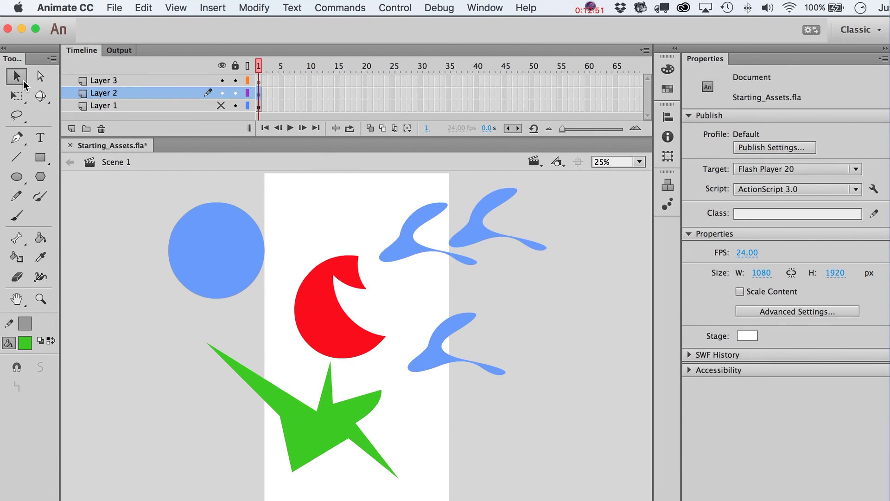
pyautogui.moveTo(318, 427); pyautogui.dragTo(240, 414)
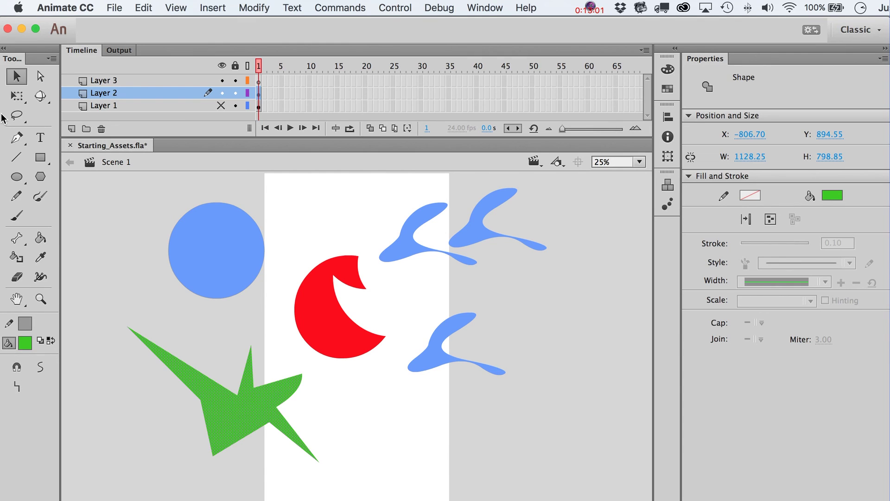
# Check the Object Drawing mode option of the Oval tool, and return to the Selection tool
pyautogui.click(17, 177)
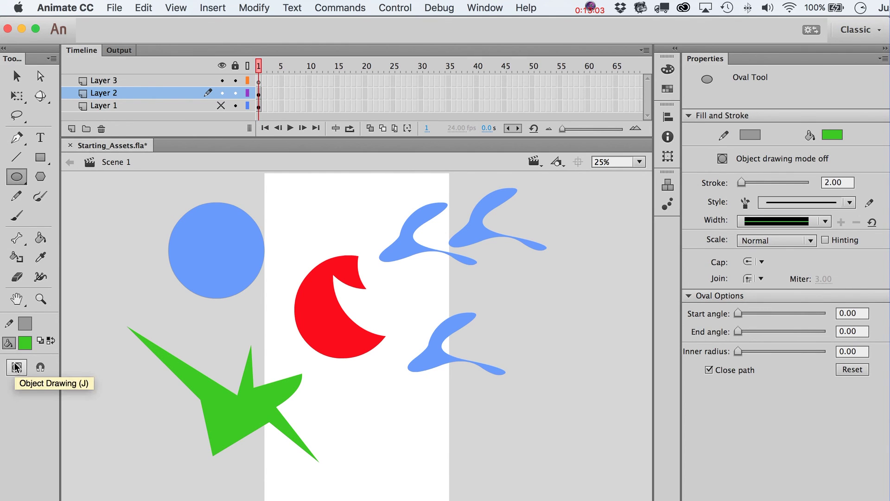
pyautogui.click(18, 371)
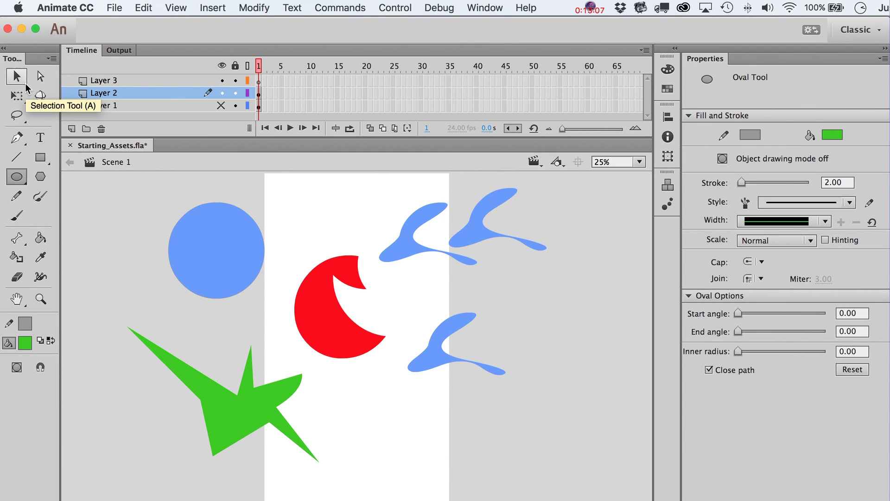
pyautogui.click(16, 77)
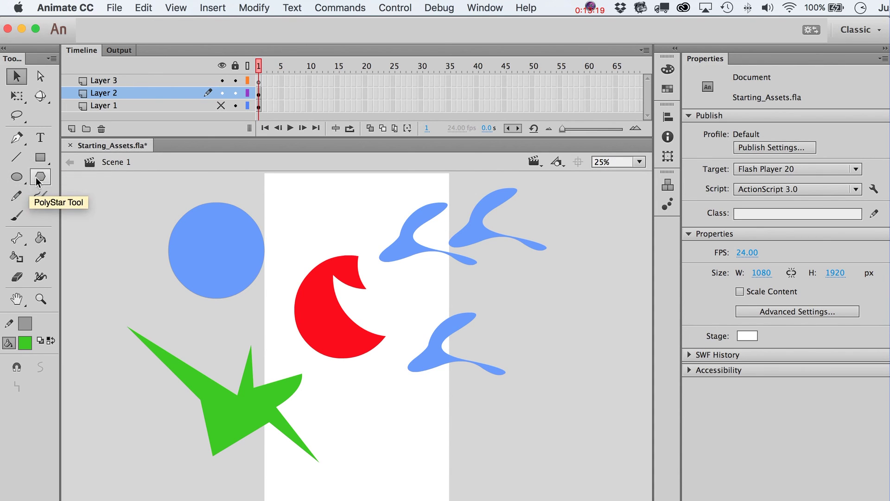
# Cut through the green shape's upper-left arm with a diagonal line, and shift the severed tip left
pyautogui.click(16, 157)
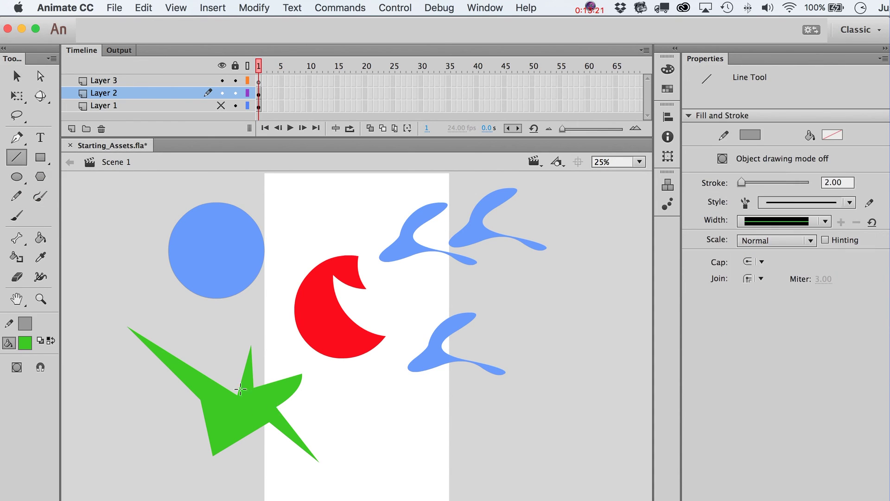
pyautogui.moveTo(224, 299); pyautogui.dragTo(145, 465)
pyautogui.press('v')
pyautogui.click(179, 368)
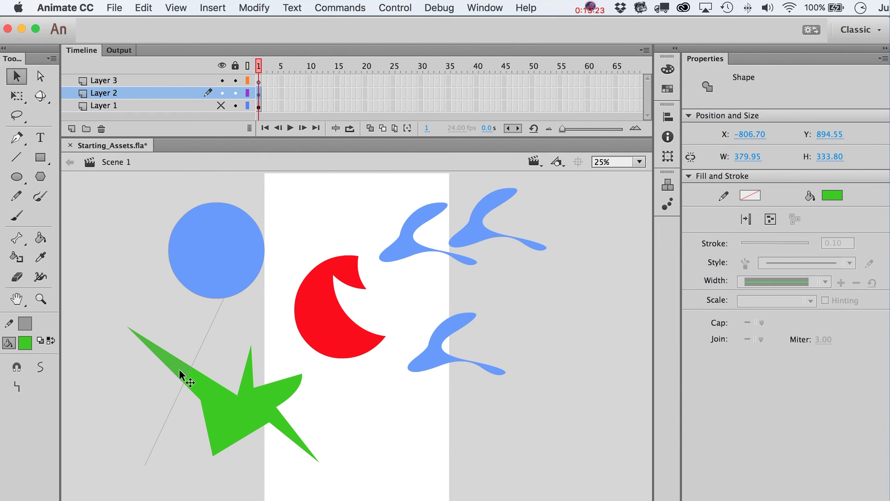
pyautogui.hotkey('shift', 'Left')
pyautogui.hotkey('shift', 'Left')
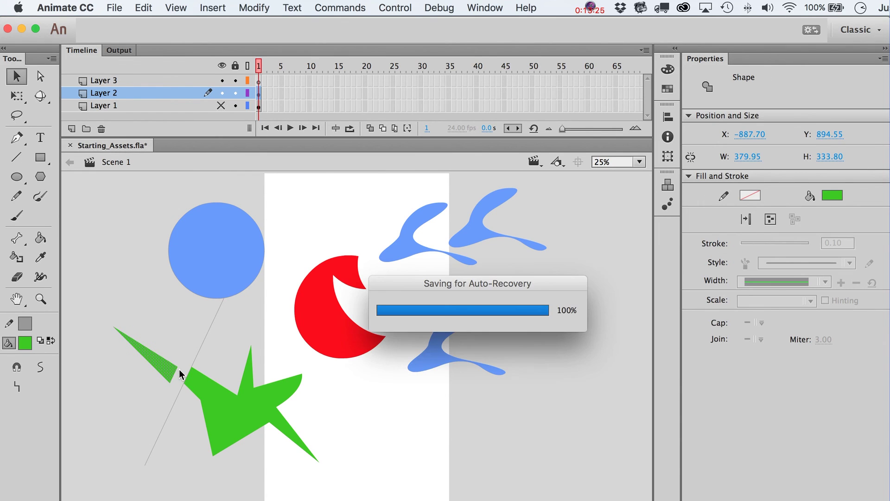
# Delete the severed green tip and the diagonal cutting line
pyautogui.press('Delete')
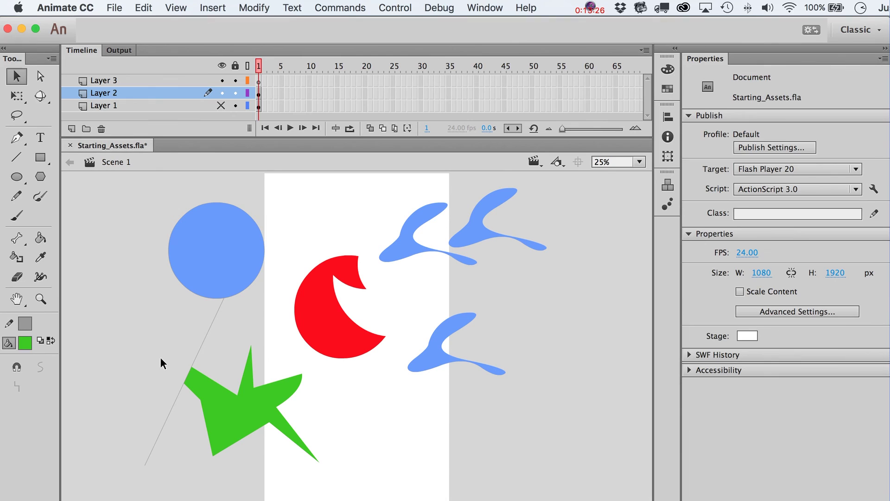
pyautogui.click(194, 365)
pyautogui.press('Delete')
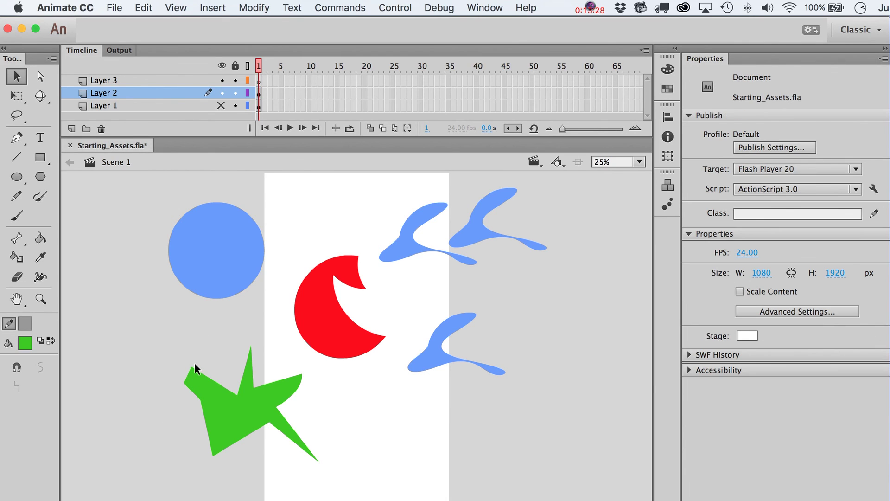
# Select all the remaining shapes on the stage and delete them
pyautogui.click(262, 424)
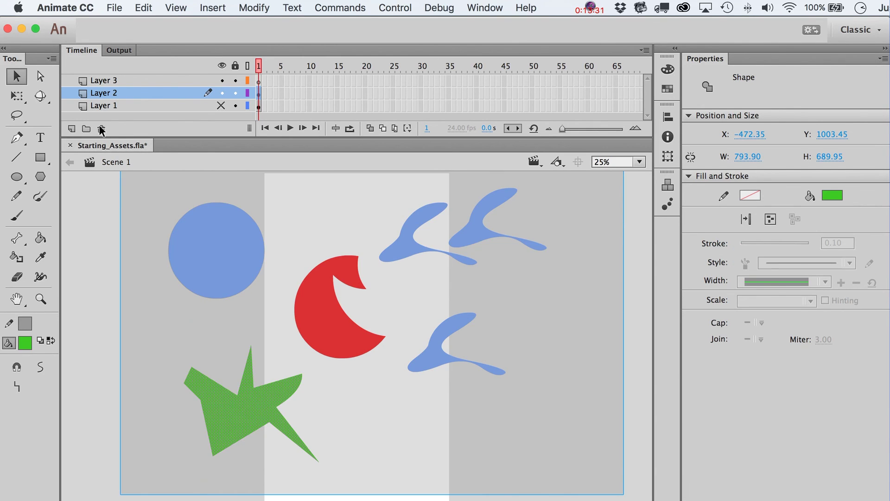
pyautogui.hotkey('ctrl', 'a')
pyautogui.press('Delete')
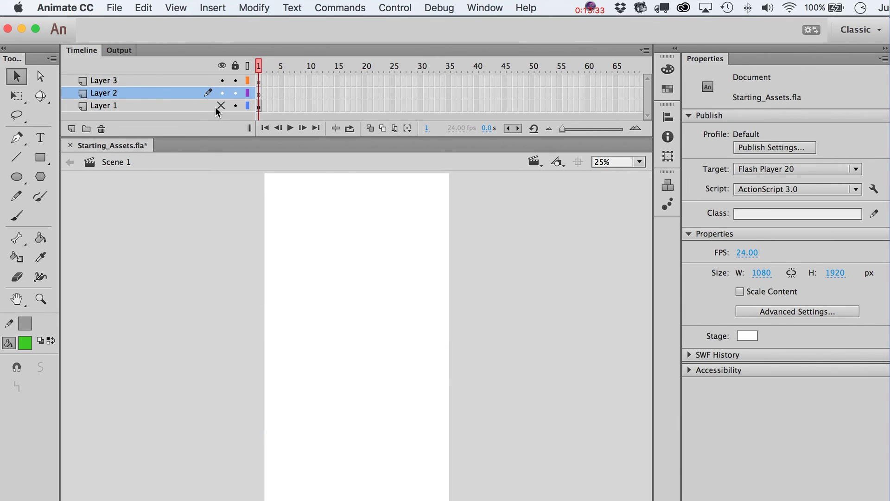
# Delete Layer 3 and Layer 2, and make Layer 1 with the wooden door artwork visible
pyautogui.keyDown('shift'); pyautogui.click(160, 80); pyautogui.keyUp('shift')
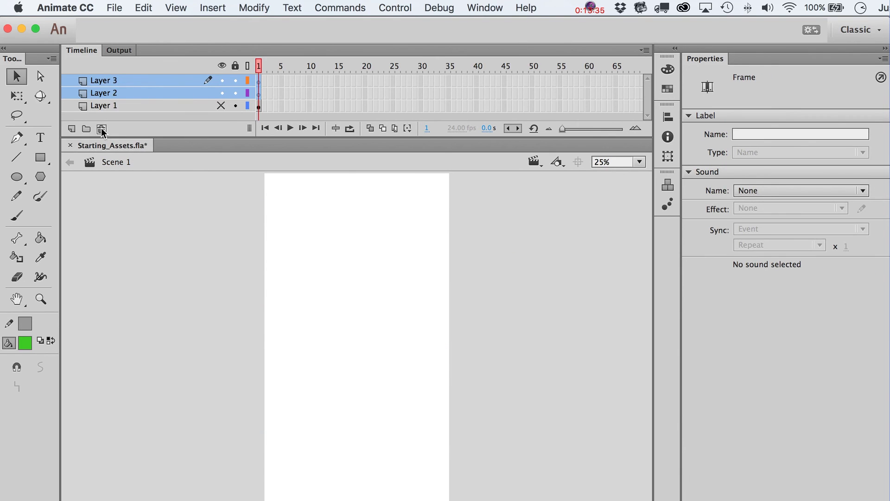
pyautogui.click(101, 128)
pyautogui.click(225, 81)
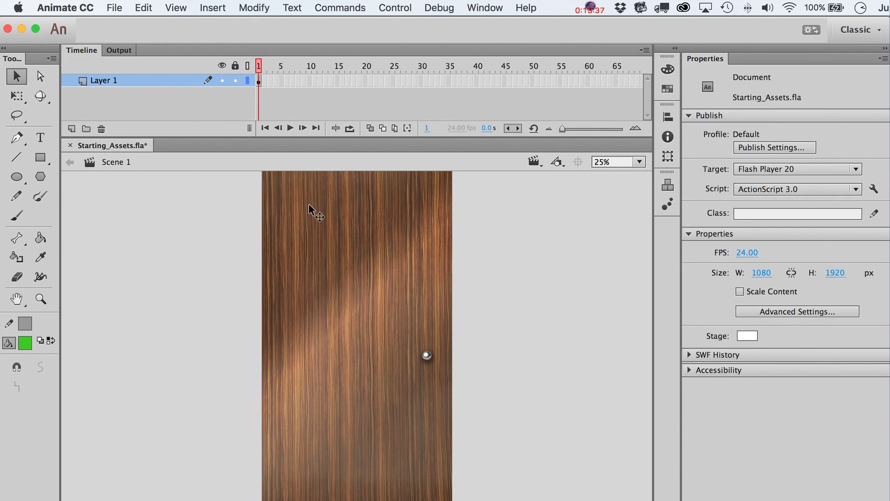
pyautogui.click(427, 356)
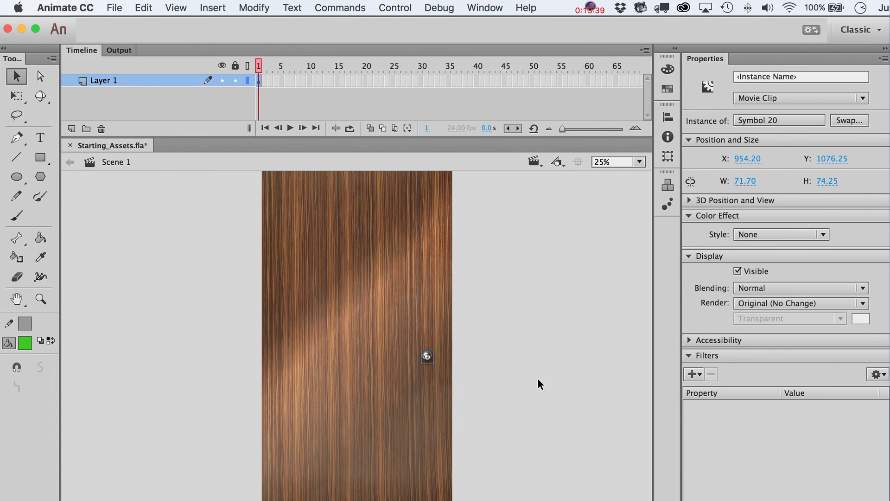
pyautogui.click(538, 384)
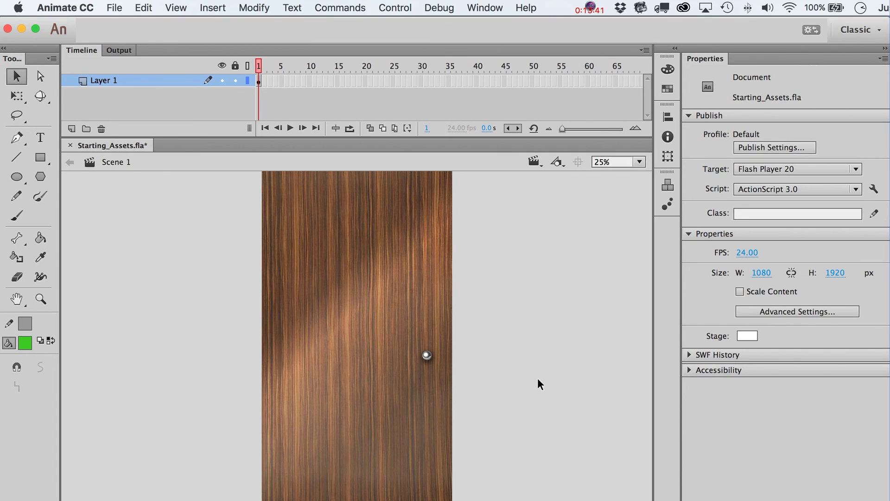